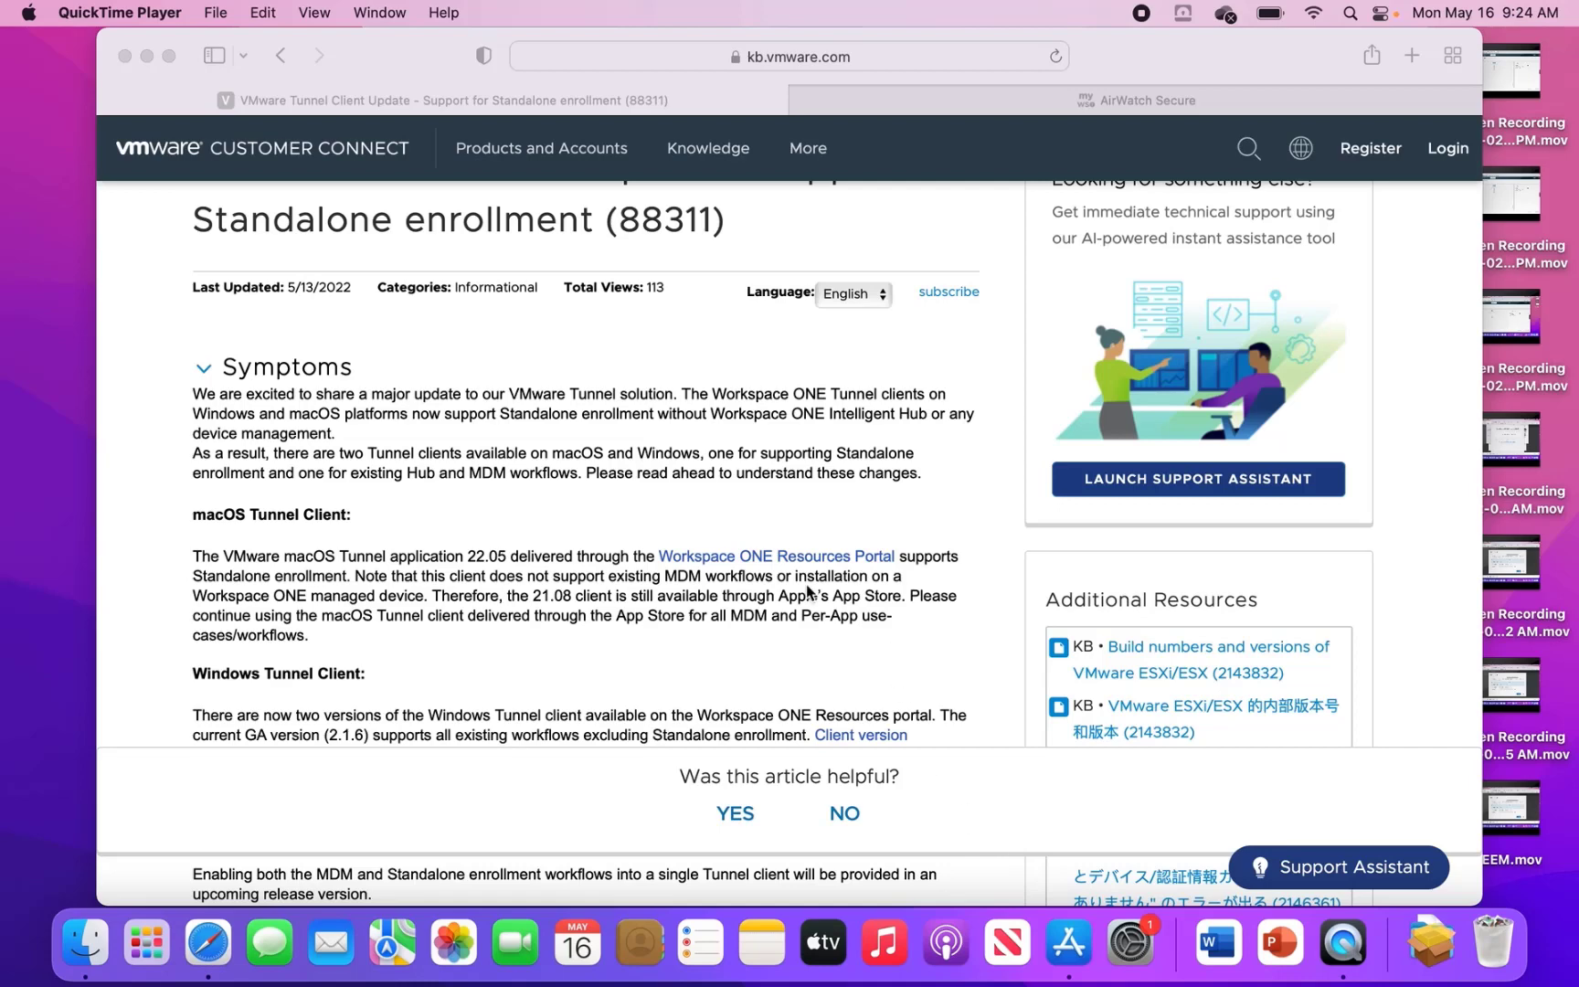
- Go from the Workspace ONE Resources Portal to the Customer Connect login and enter the account e-mail
click(745, 578)
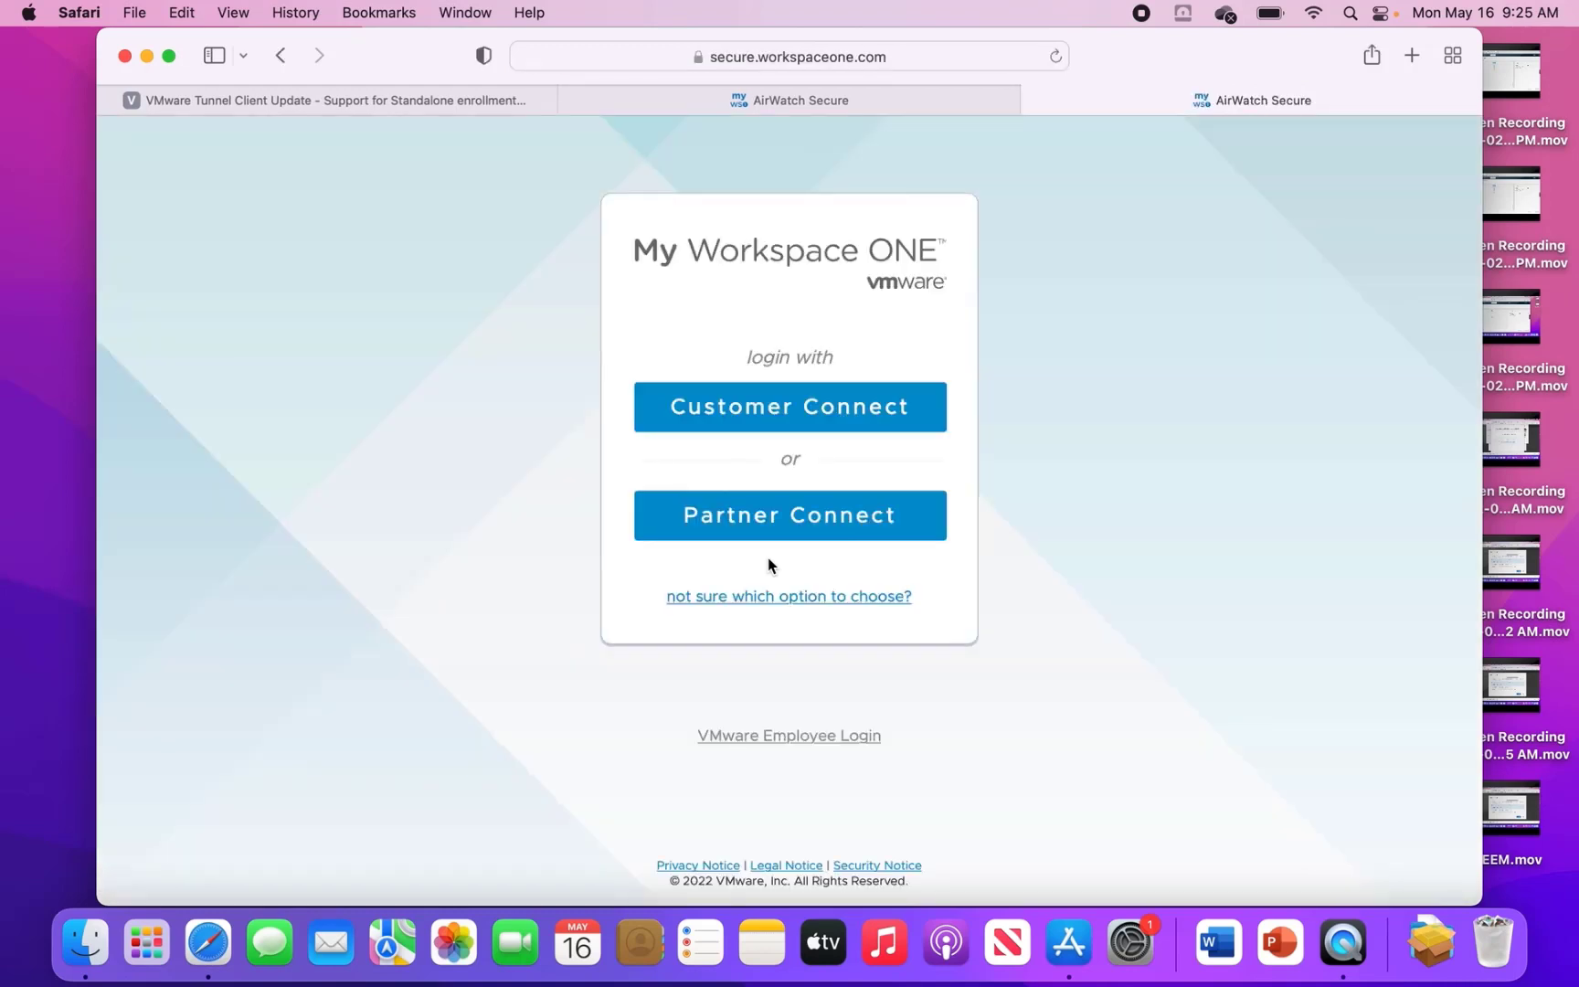
click(792, 417)
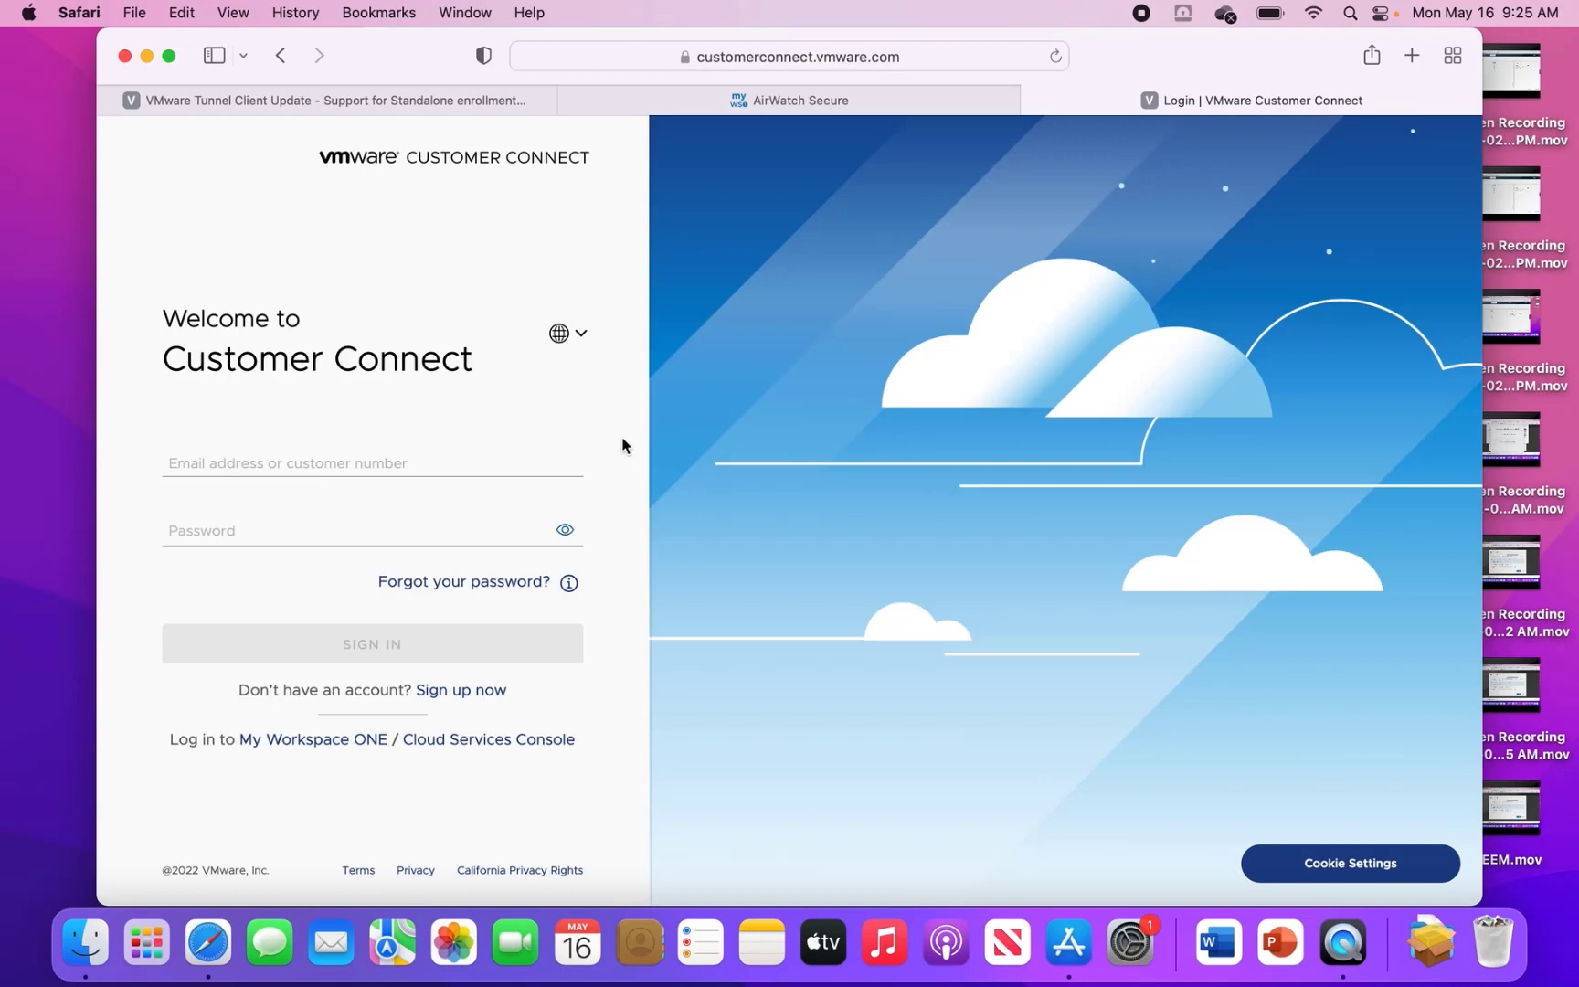
click(385, 465)
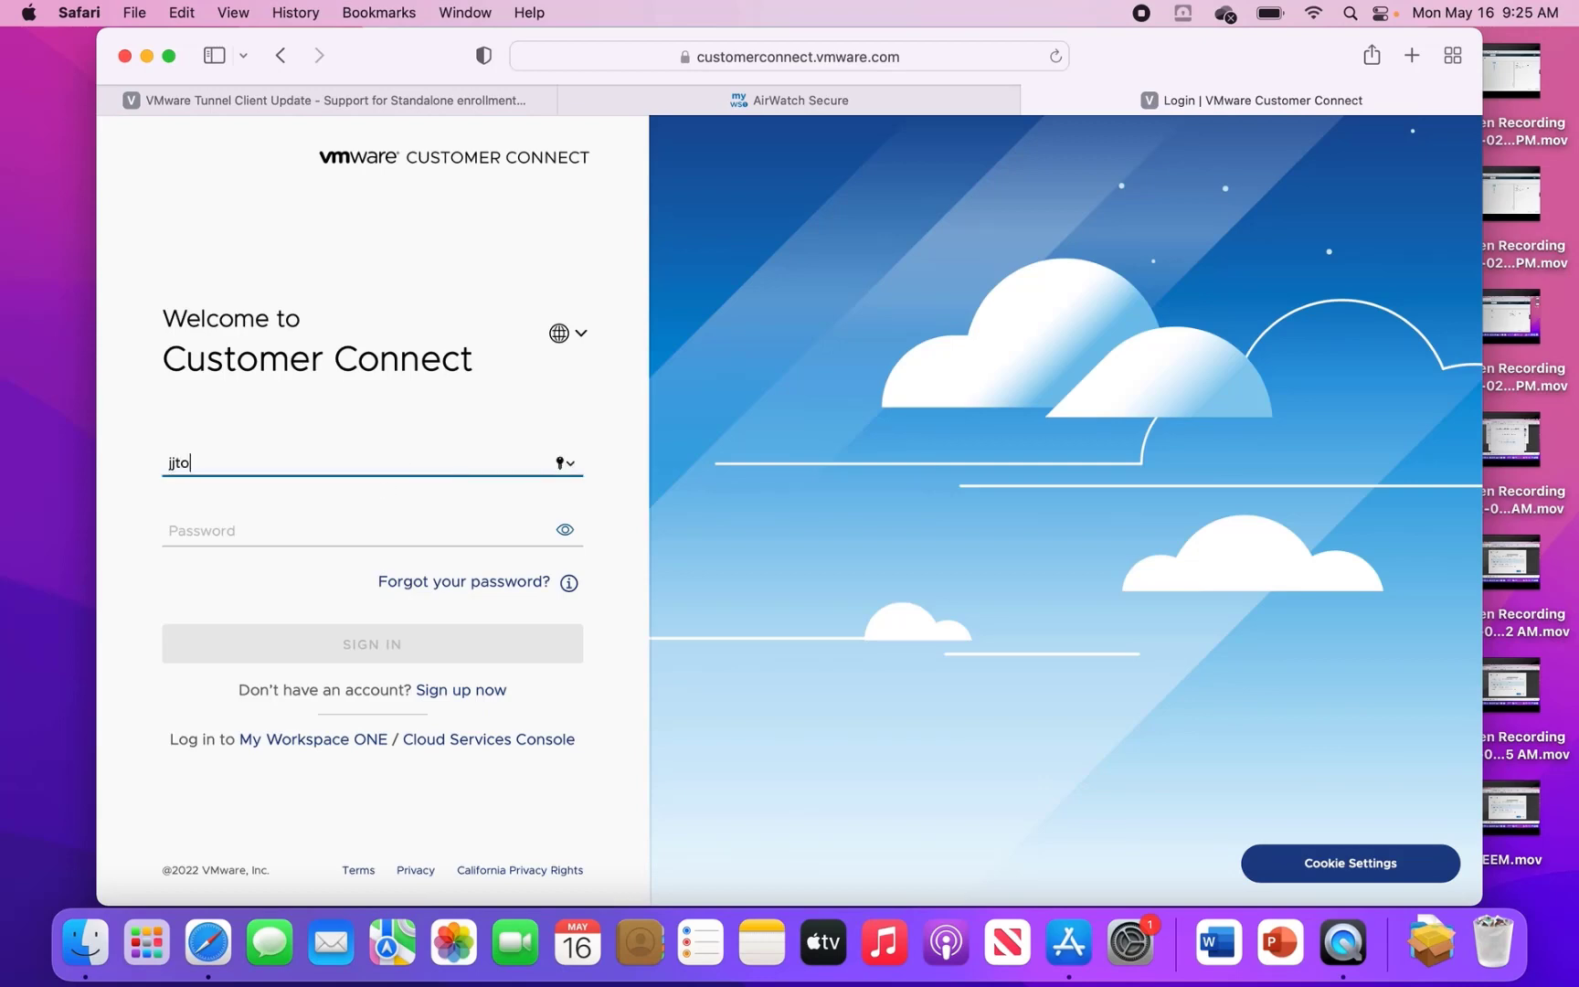
key(Tab)
- Sign in with the account password, accept the license terms, and allow the Tunnel 22.05 macOS download
text(•••)
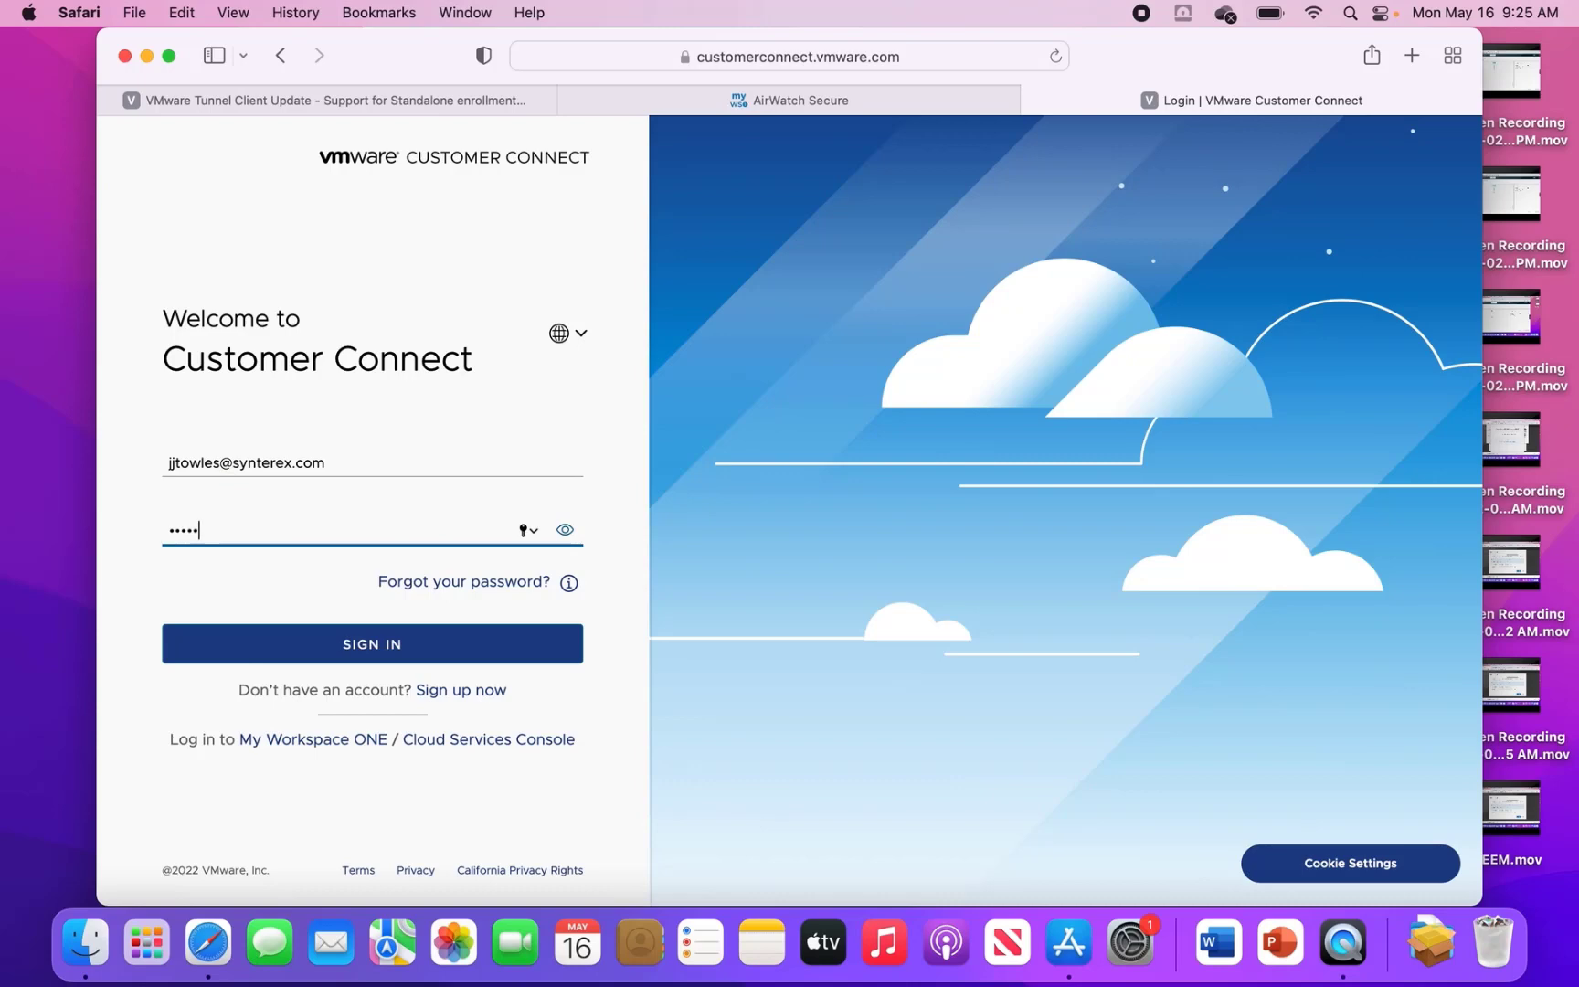
text(••••••)
key(Return)
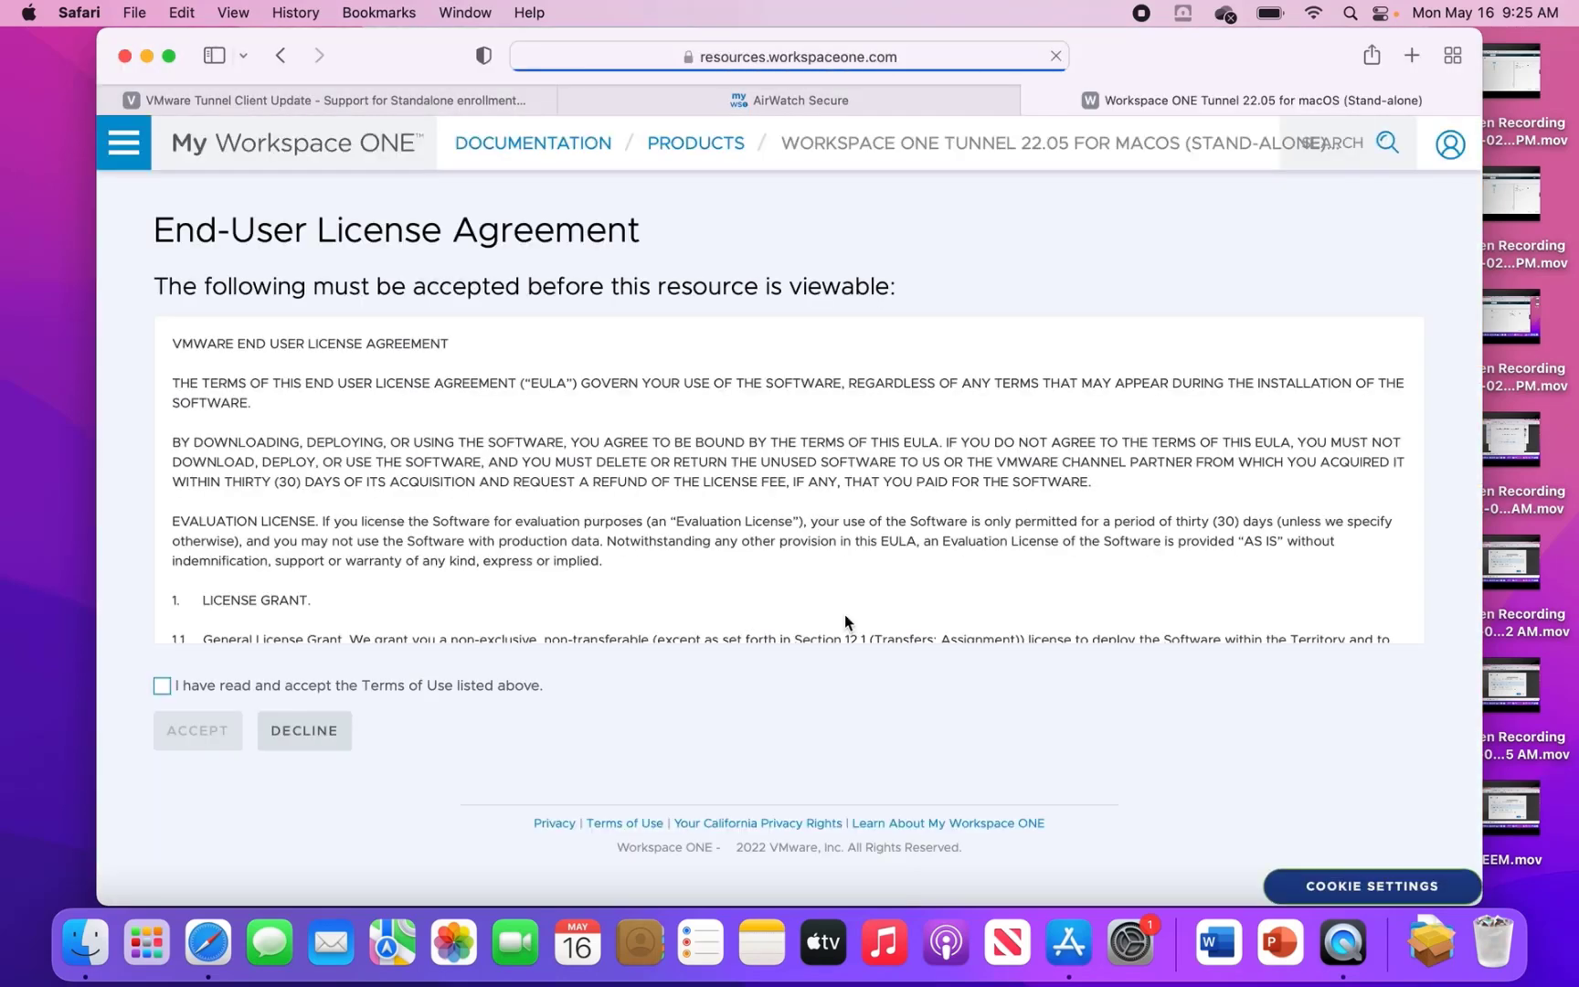
click(238, 700)
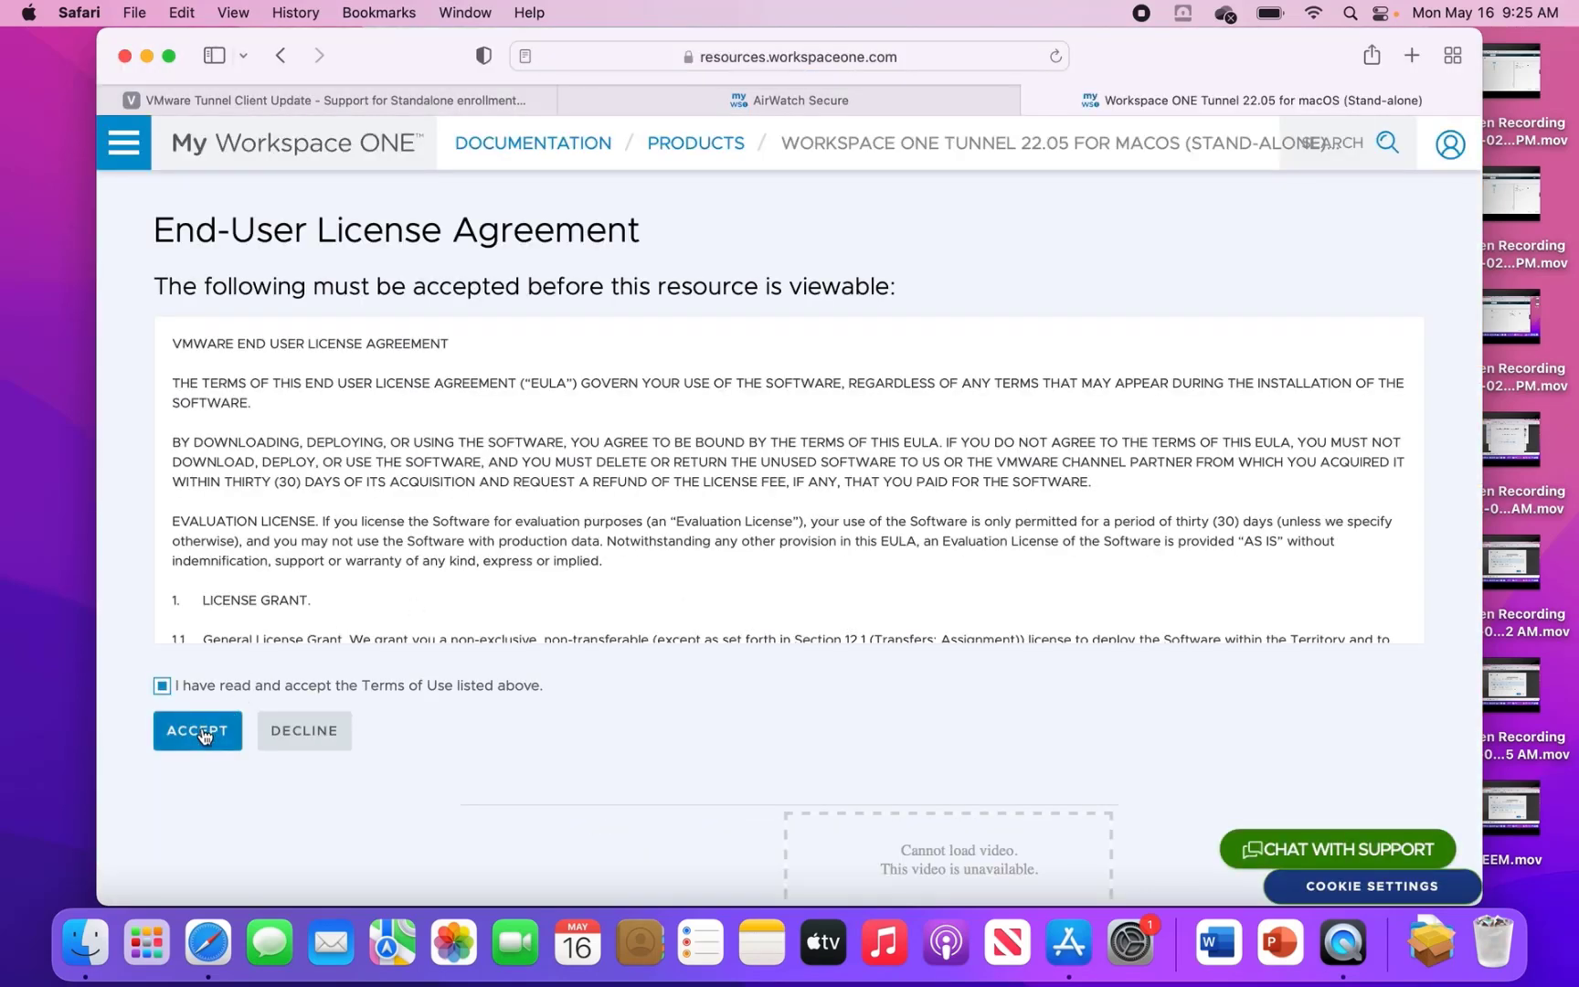
click(202, 729)
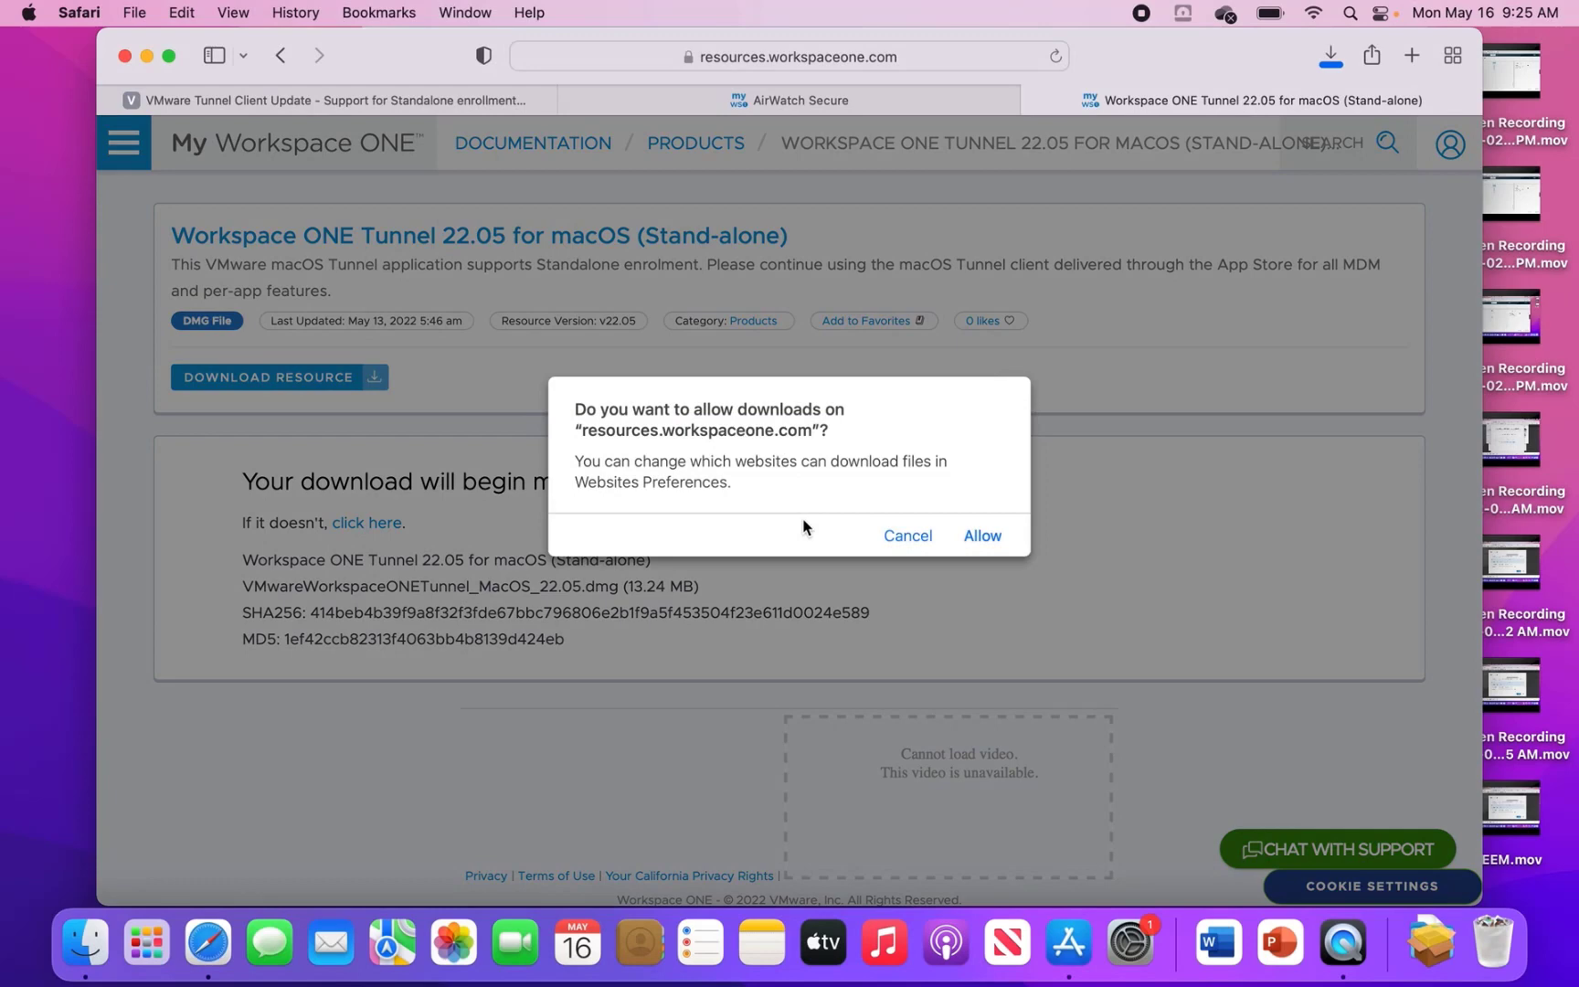
click(978, 538)
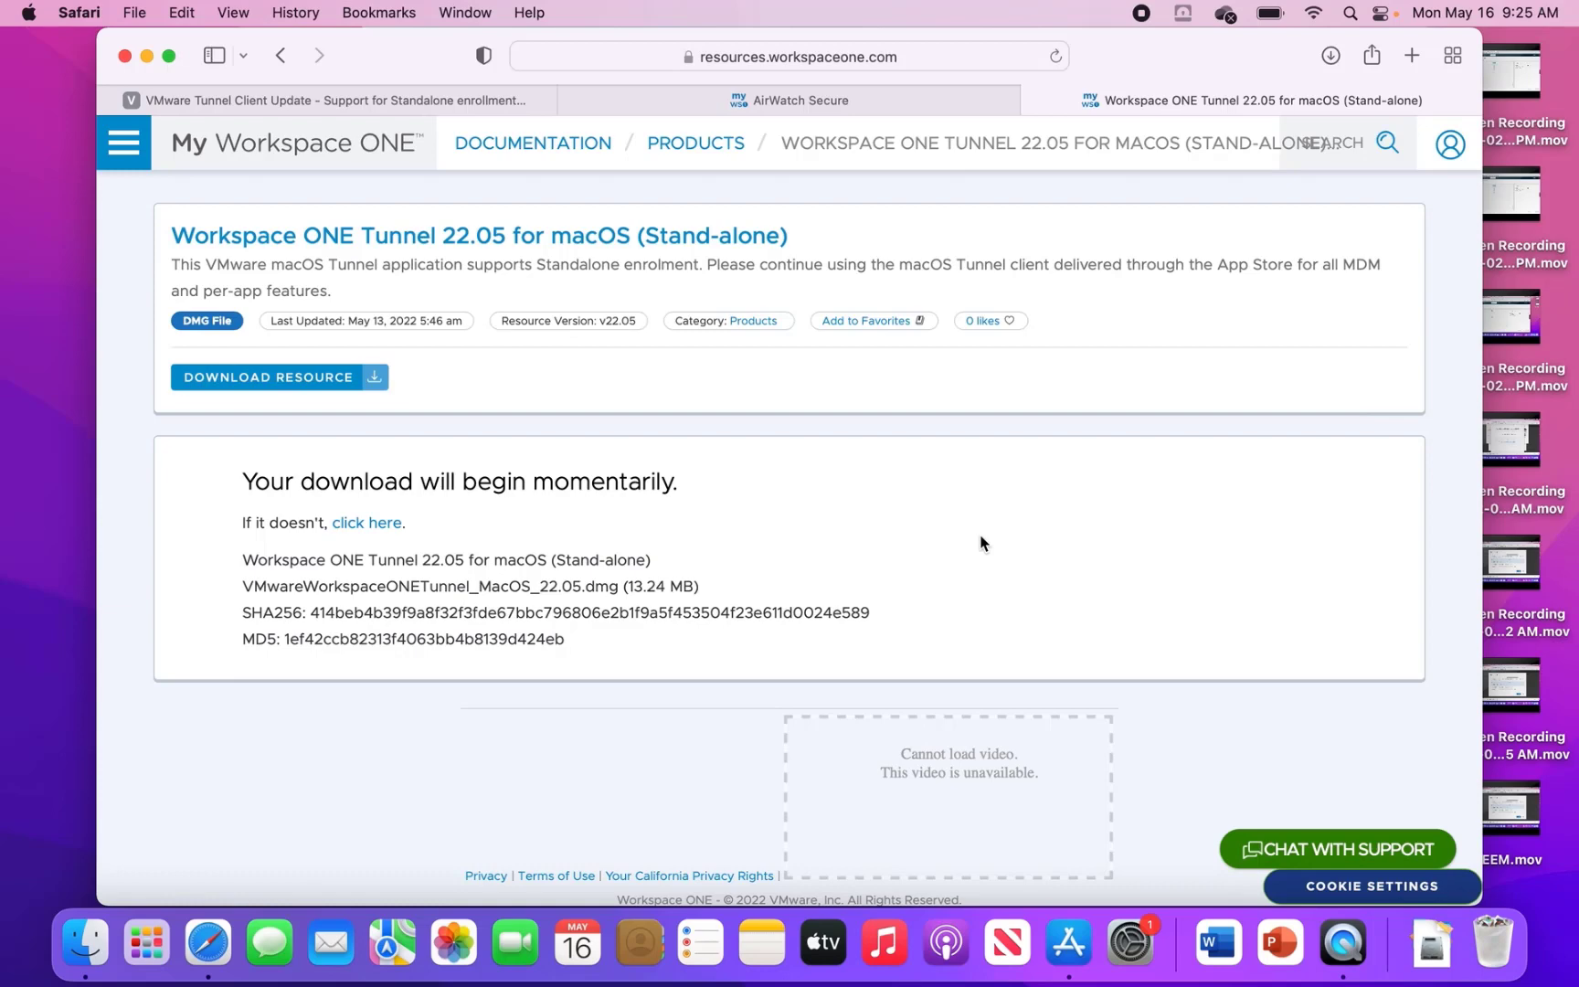
- Open the downloaded Tunnel disk image from Downloads and launch VMwareWorkspaceONETunnel.pkg
click(1430, 950)
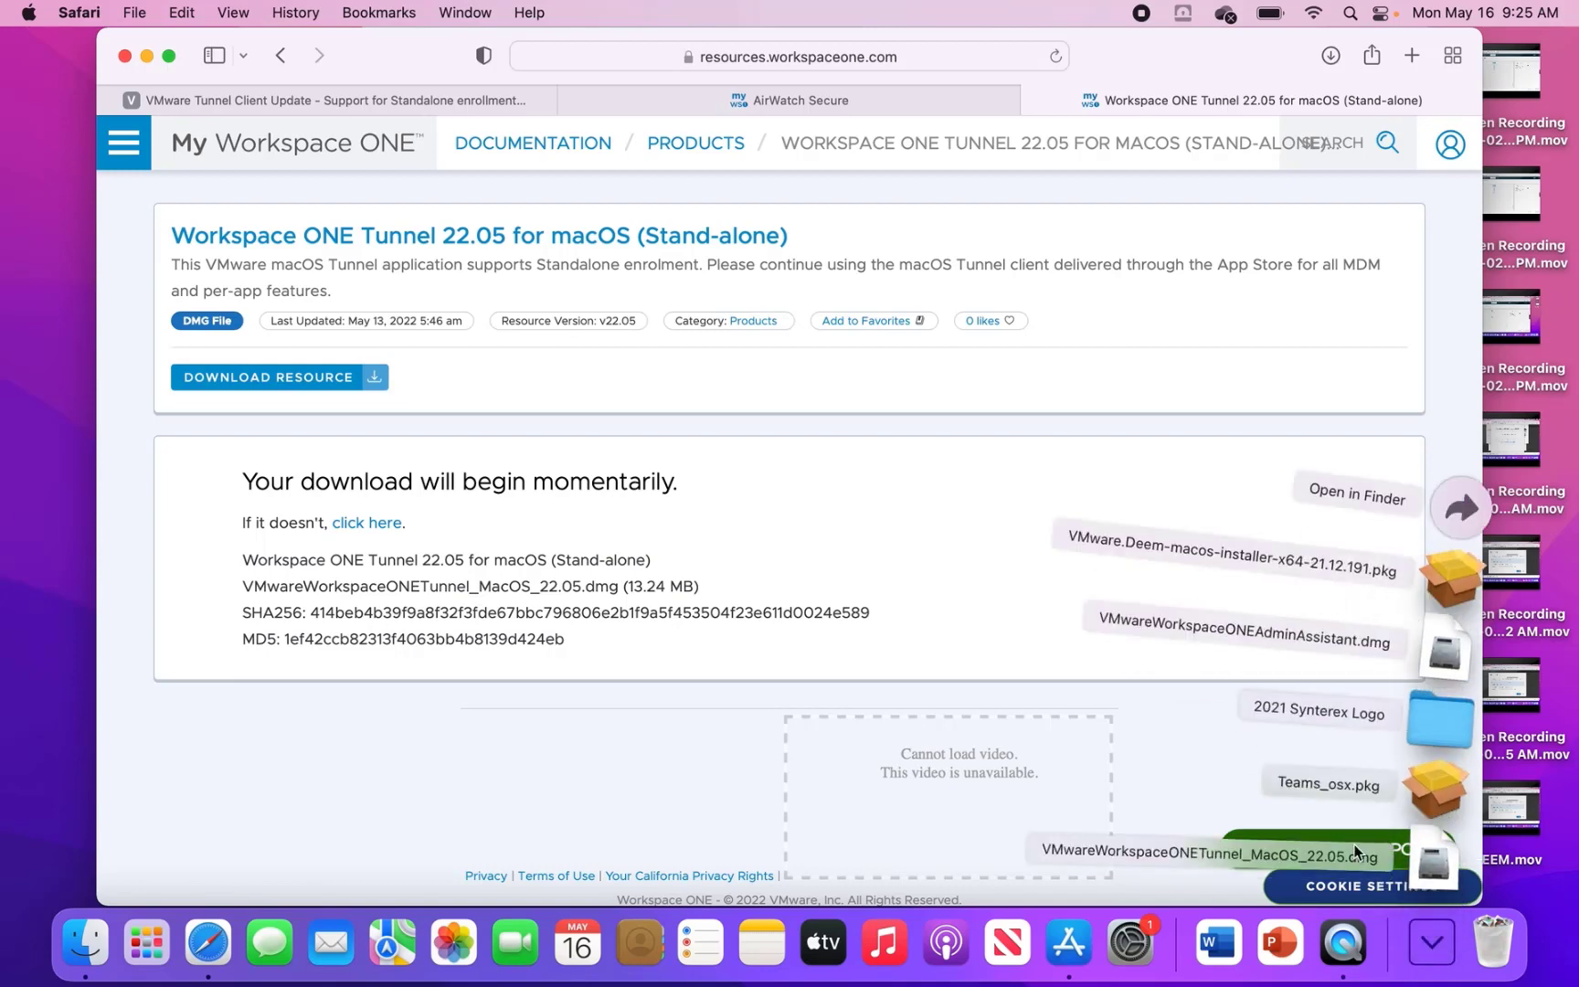
click(1440, 863)
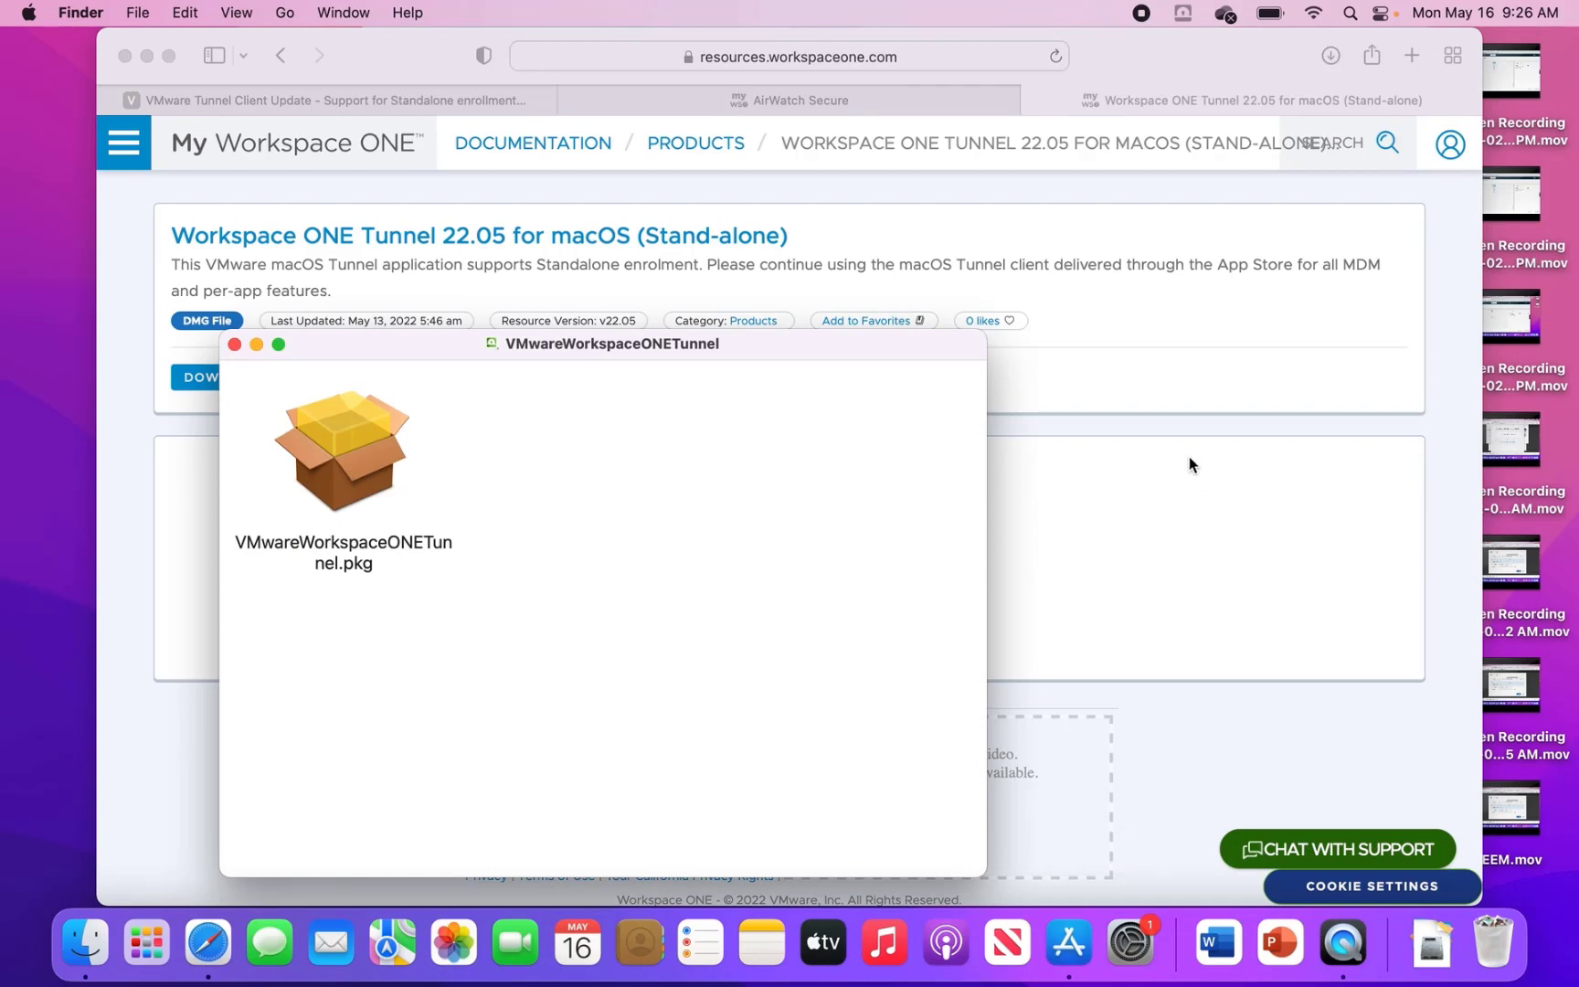
double_click(332, 457)
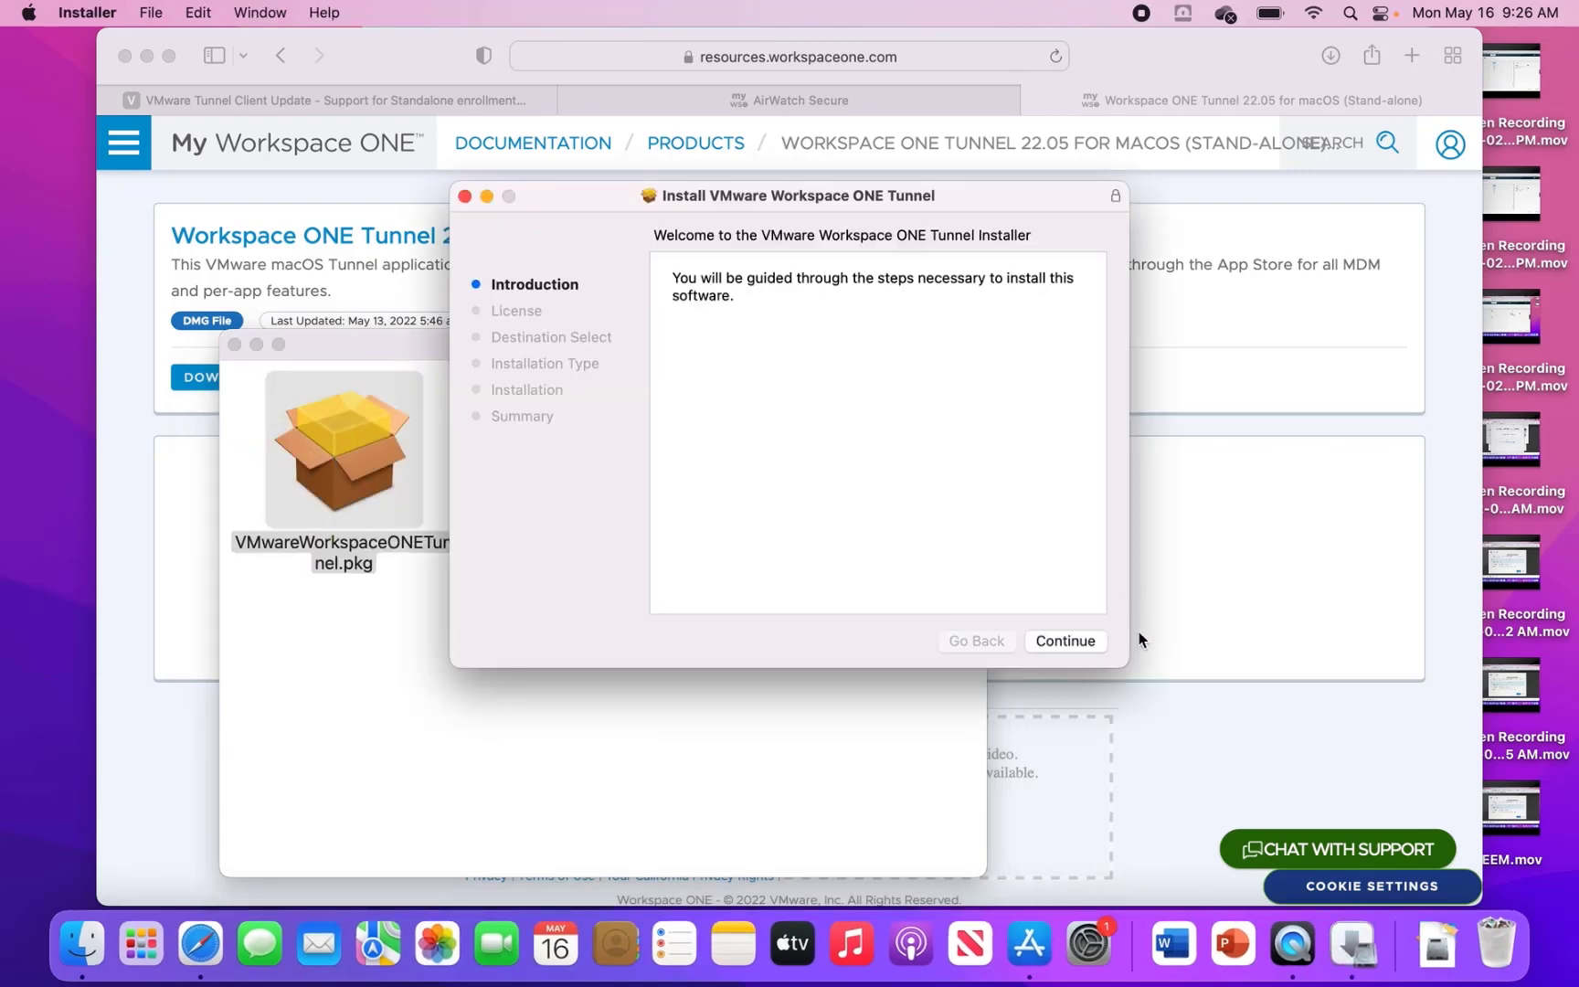
- Continue past the introduction, agree to the software license, and start the installation
click(1077, 638)
click(1076, 638)
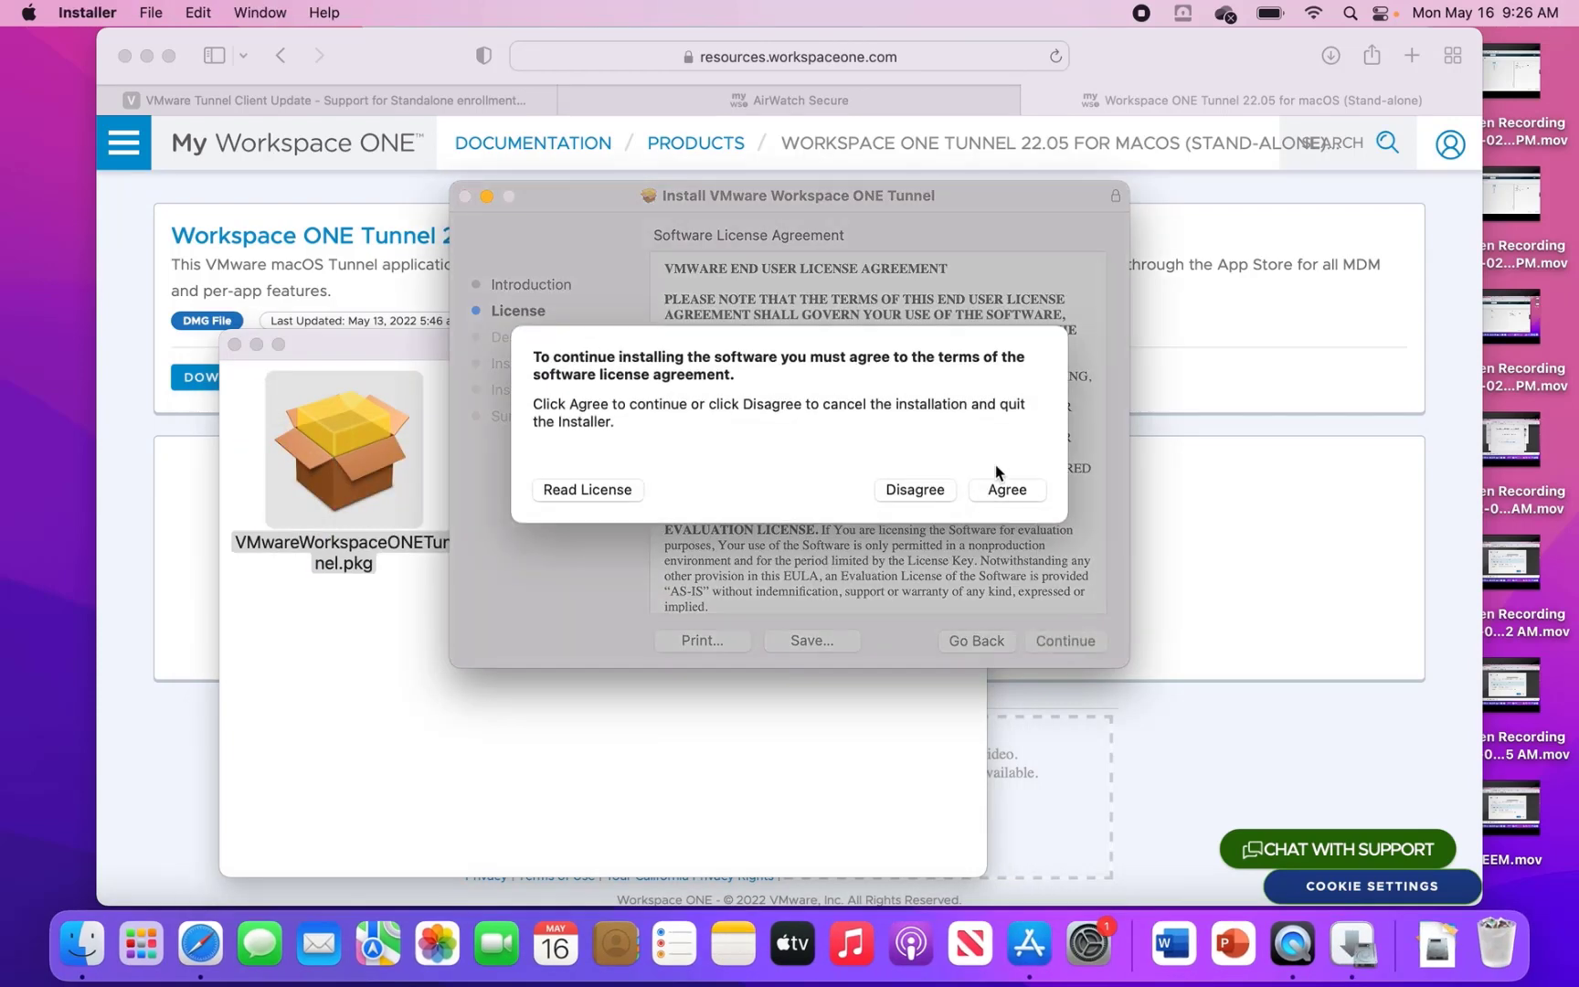
click(998, 489)
click(1070, 642)
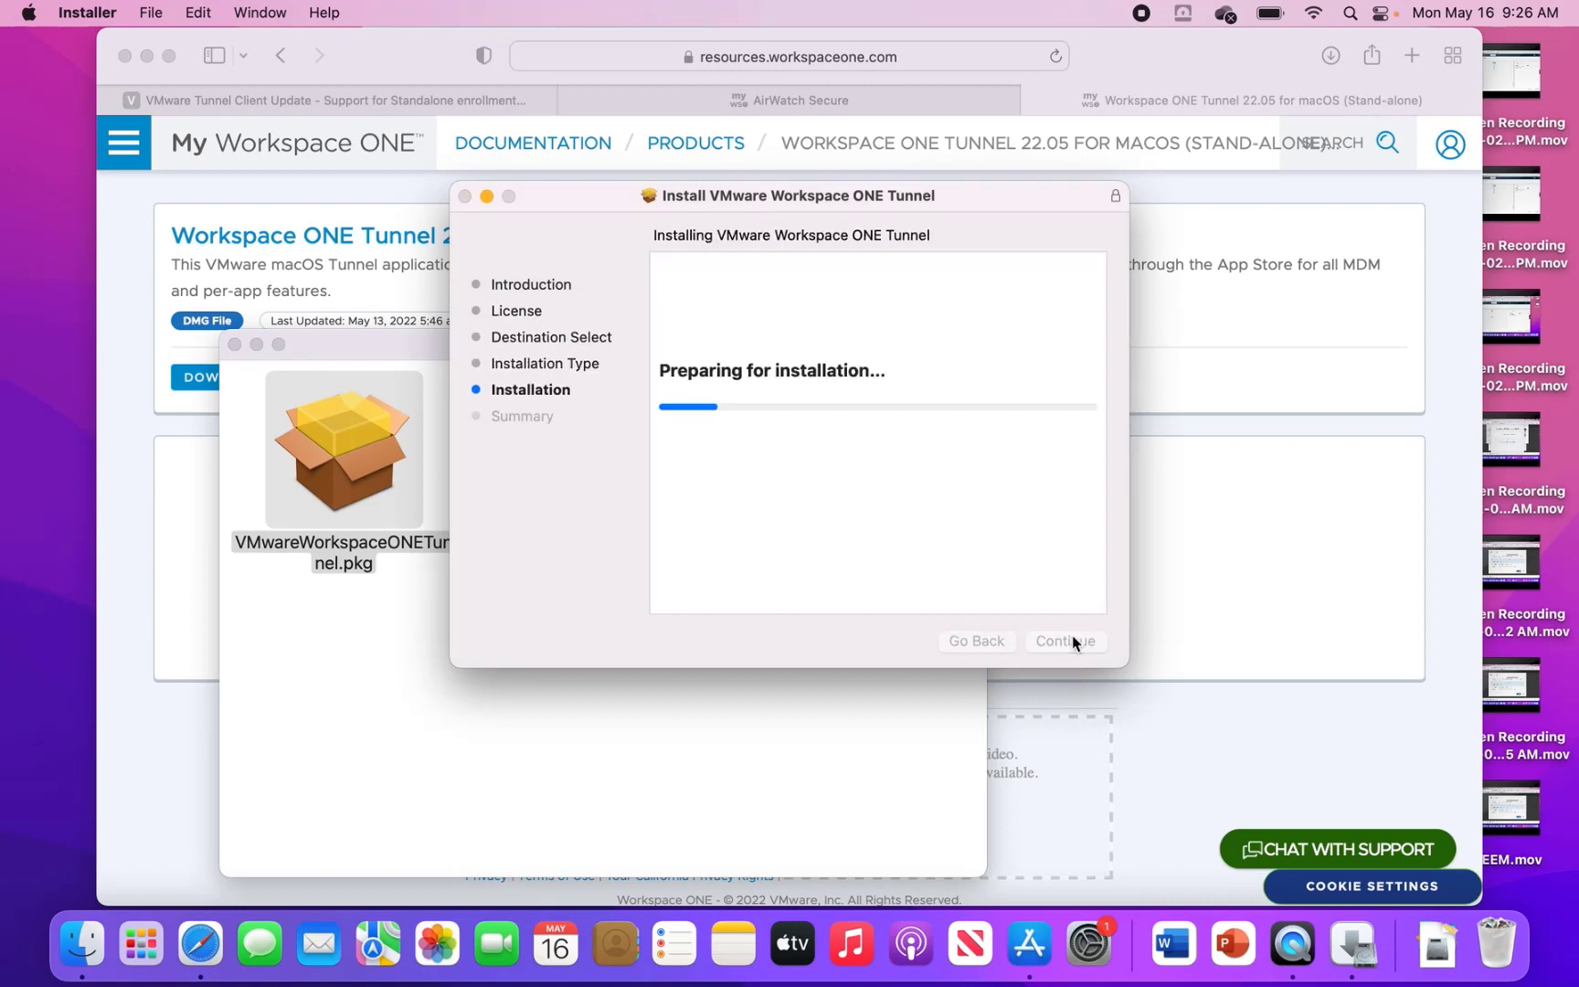
- Authorize the install with the admin username and password, re-entering the rejected password
text(admin)
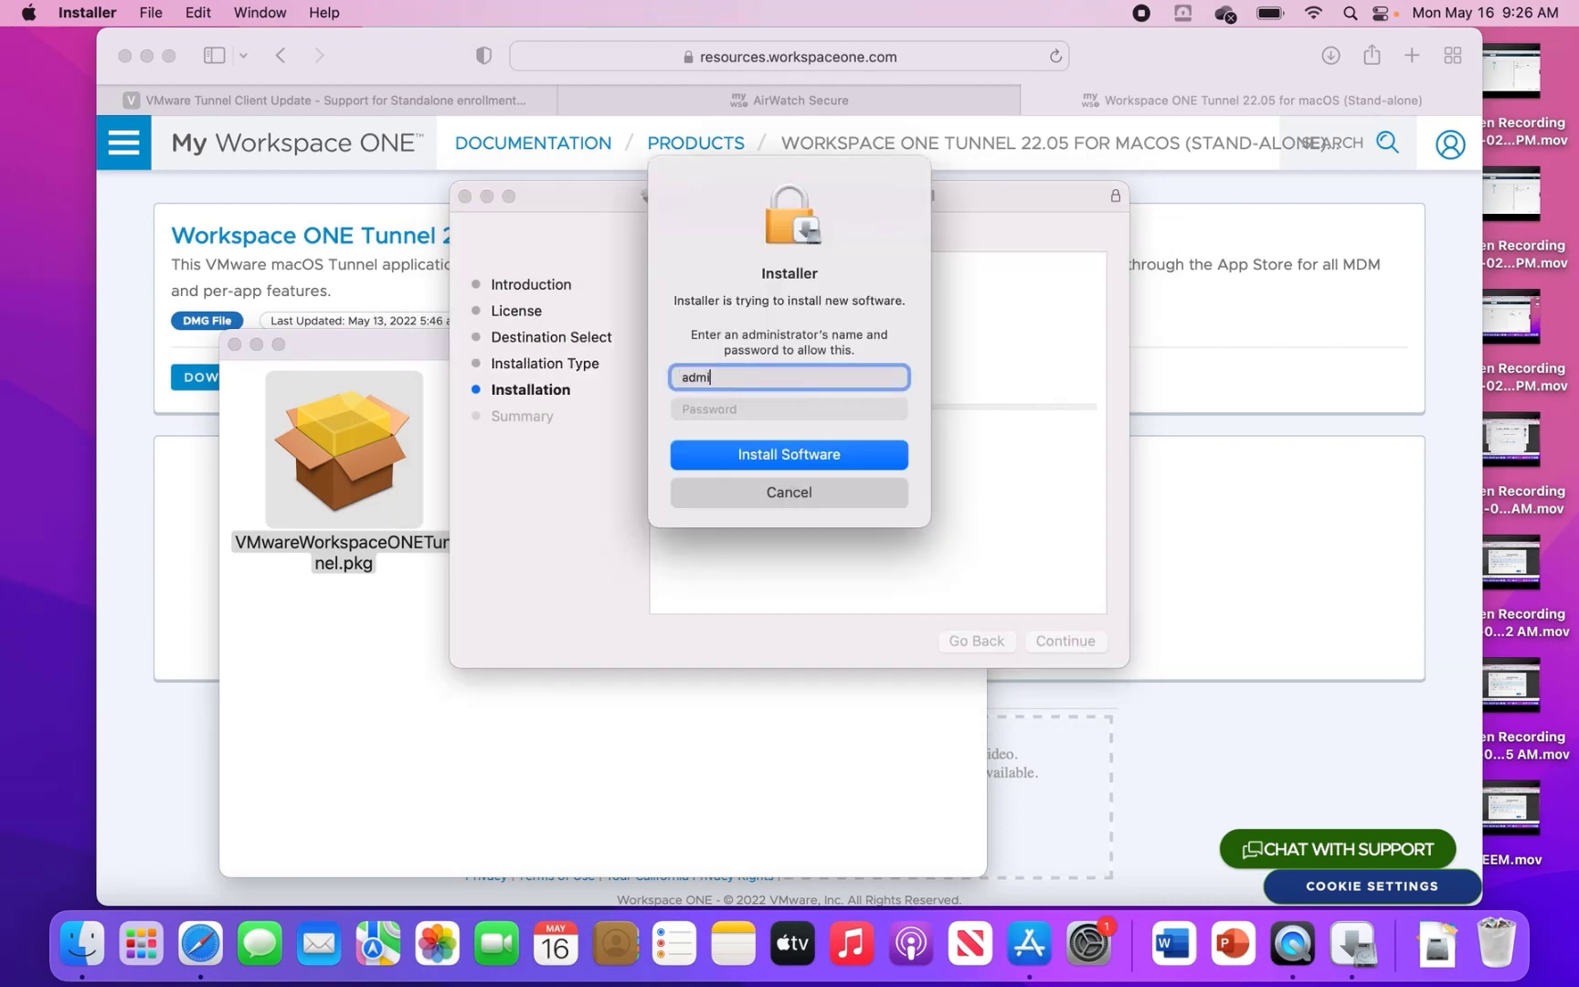
key(Tab)
text(•••••••••)
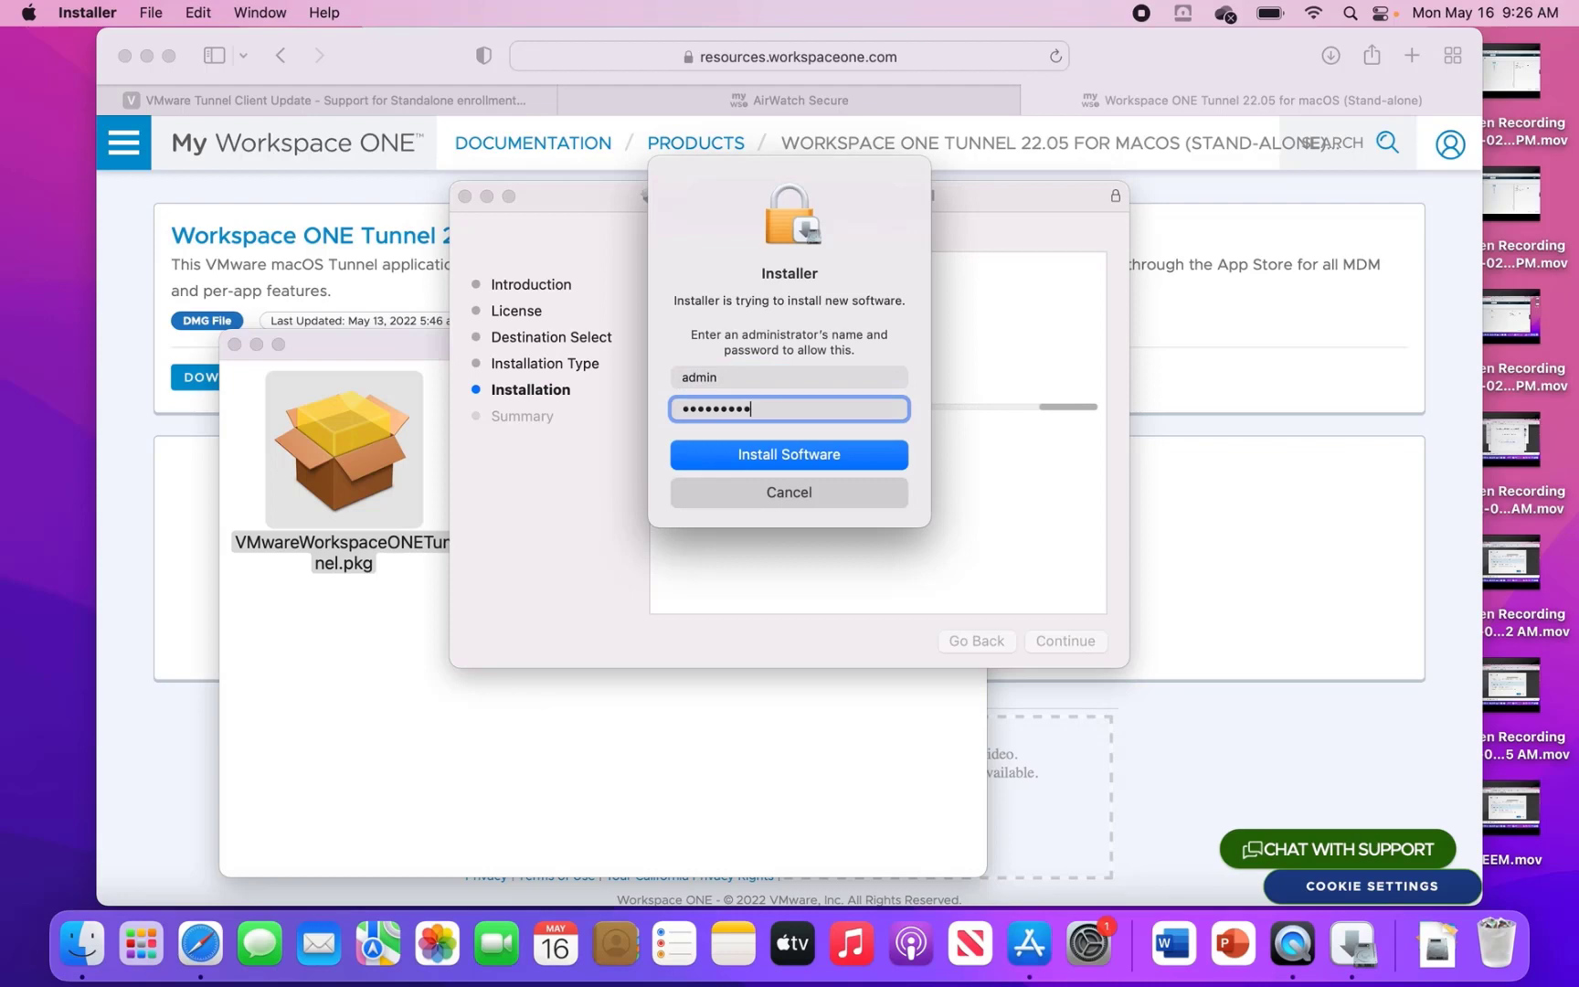
key(Return)
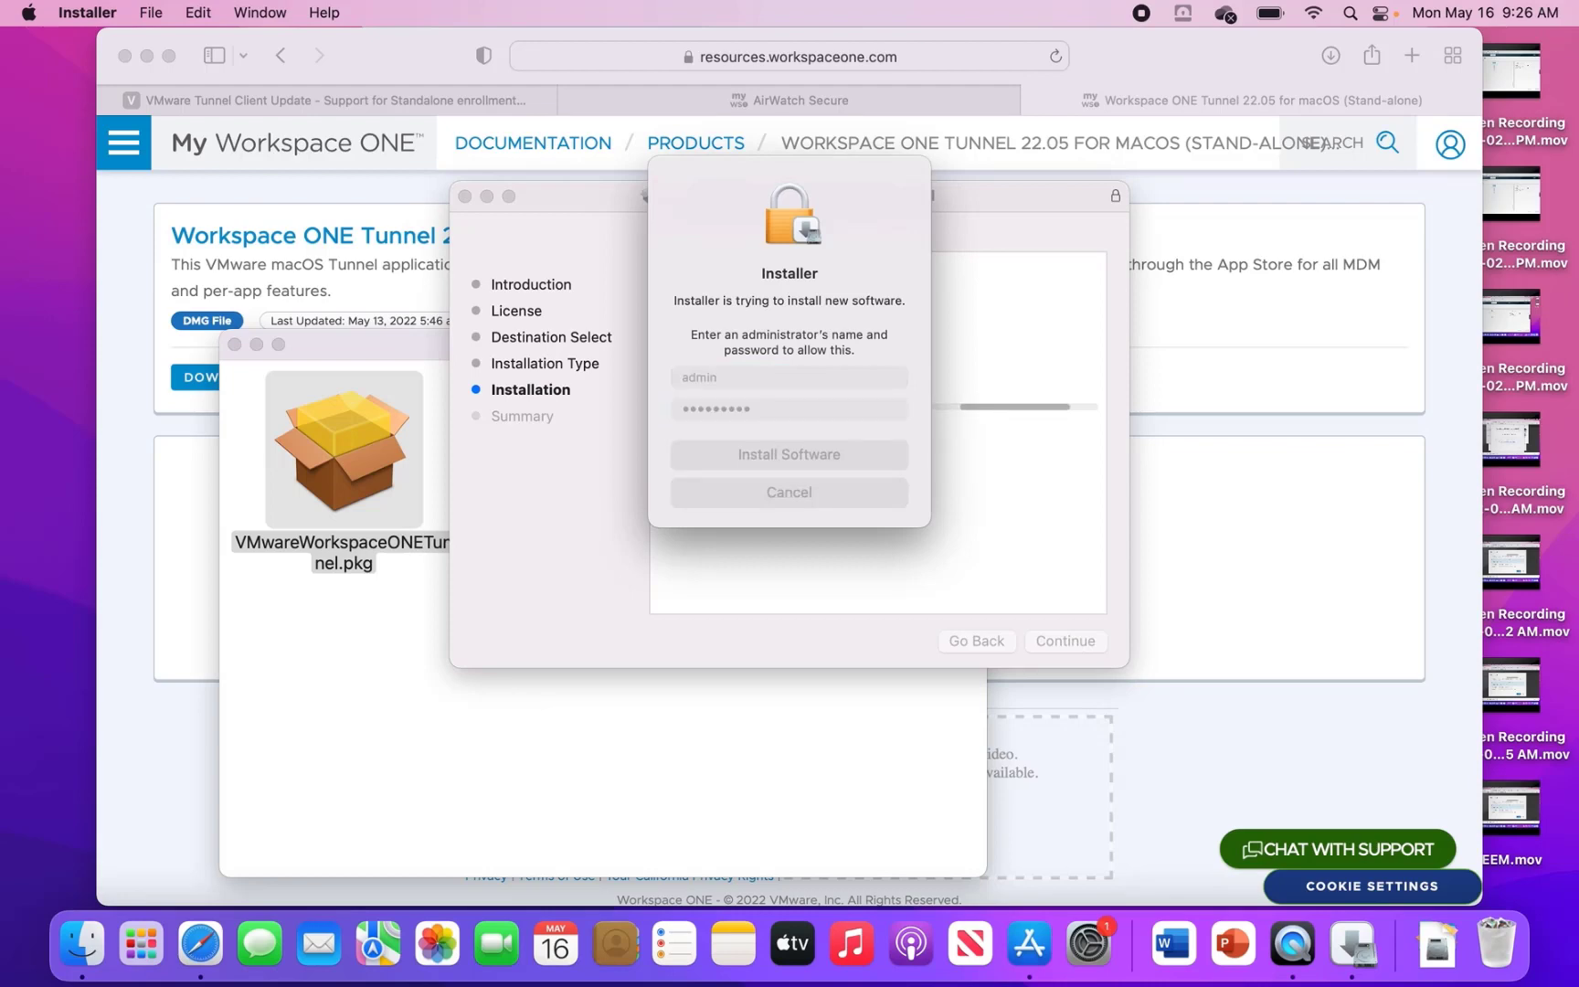
text(••••••••)
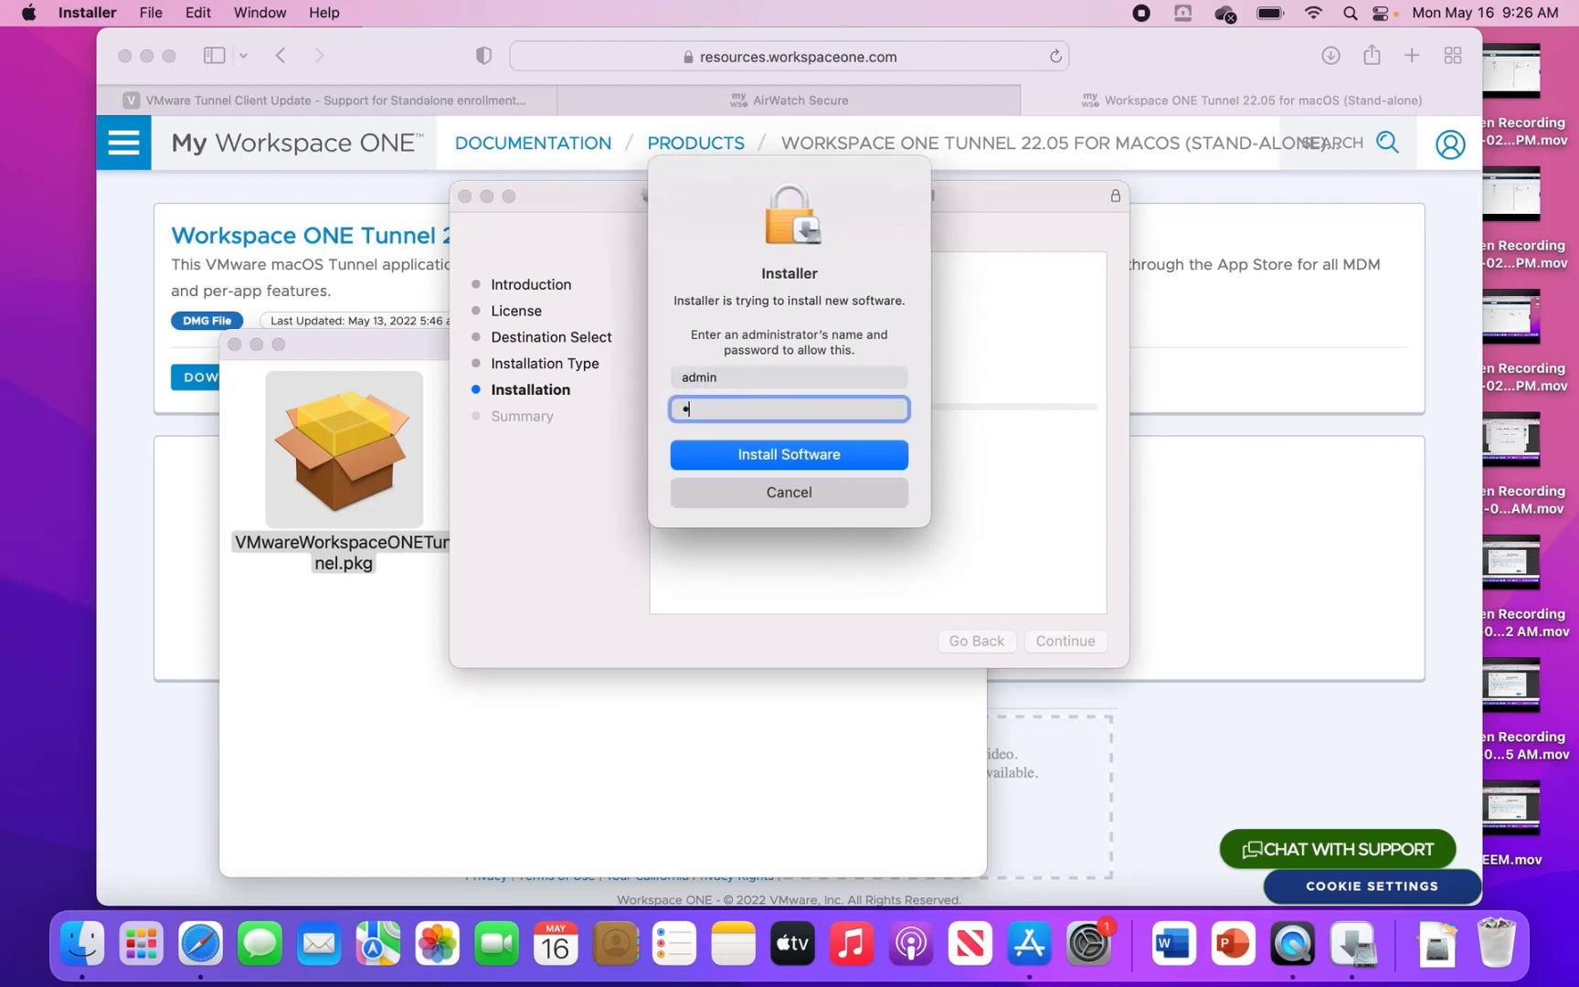
key(Return)
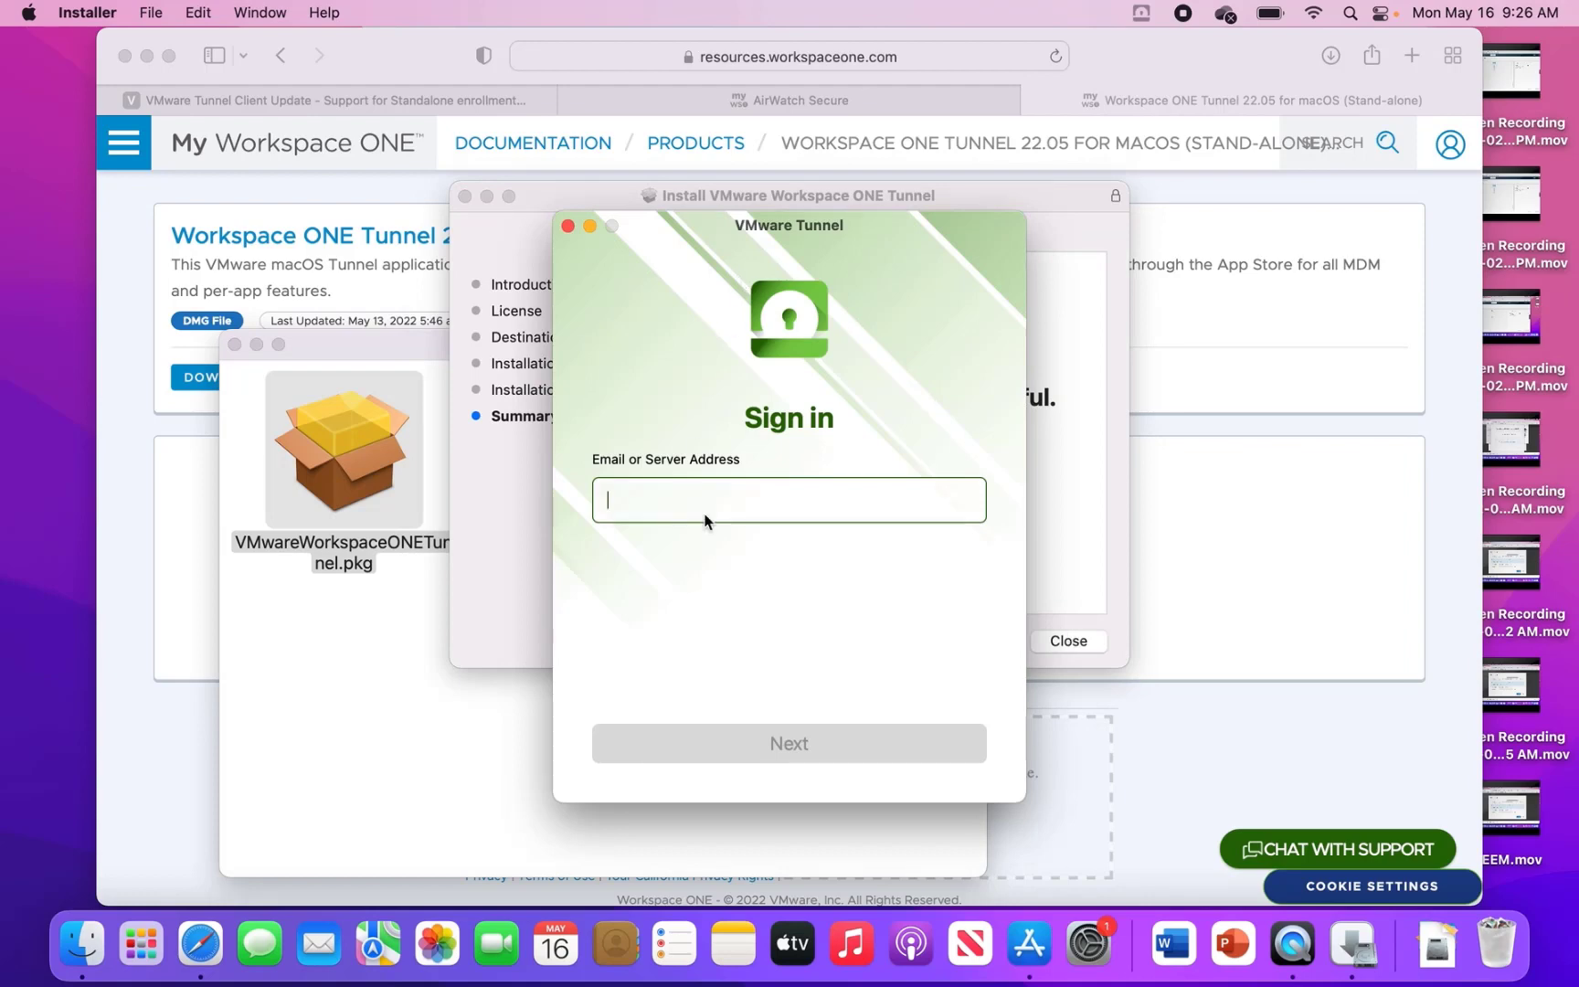
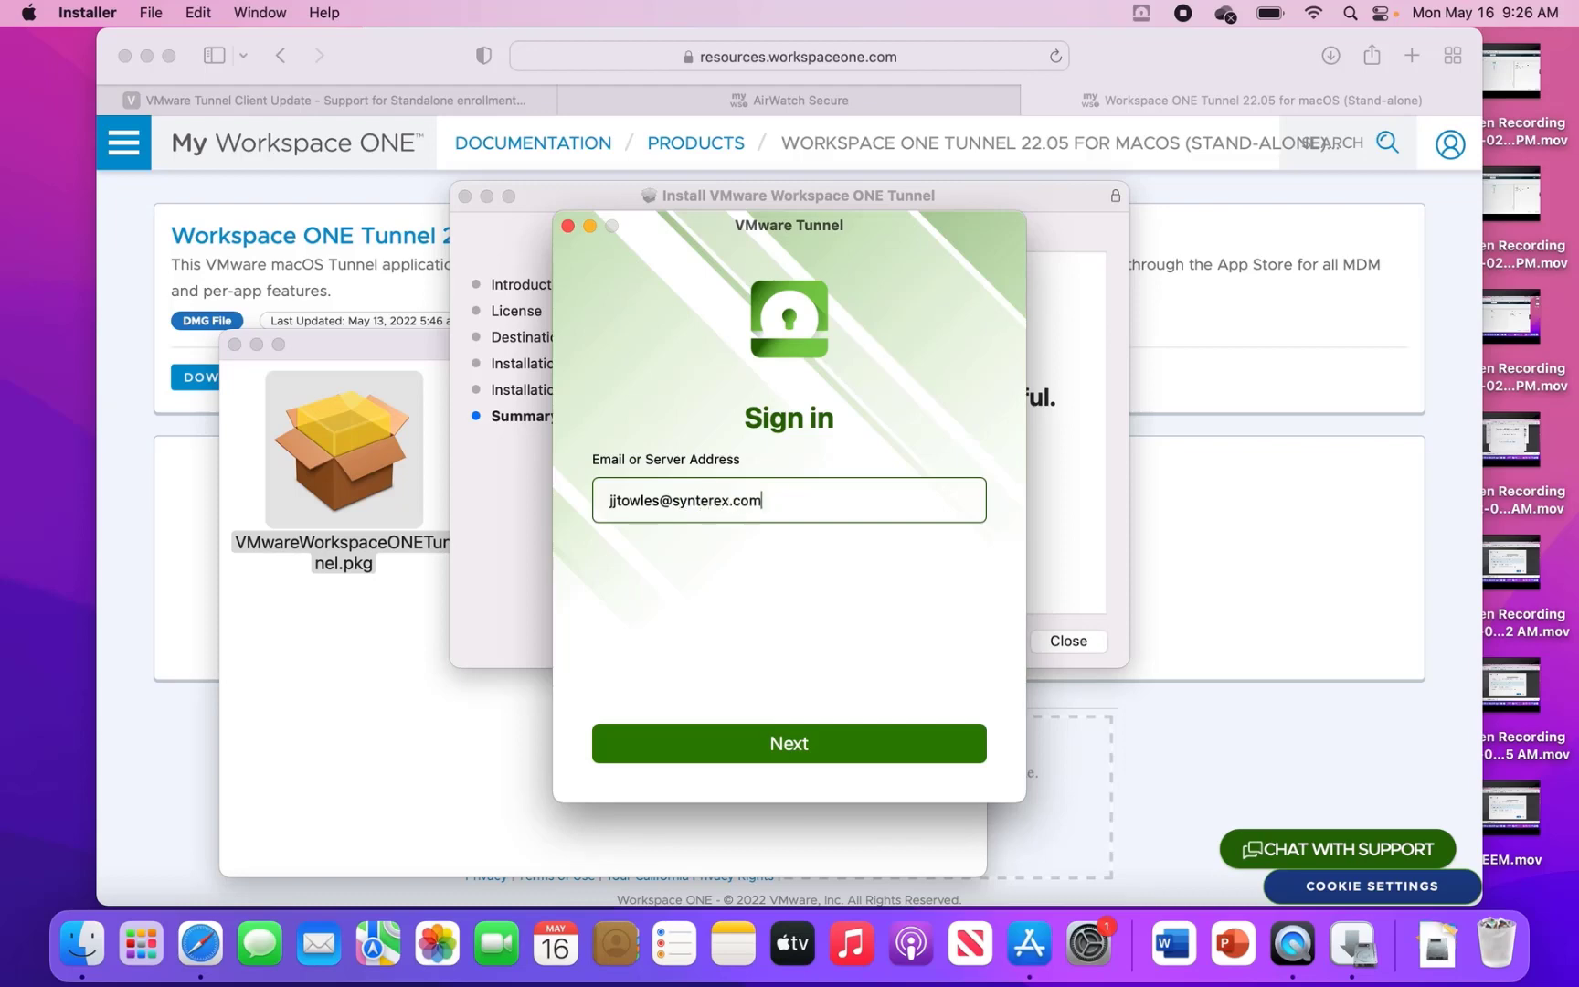
- Enter the user's e-mail address in VMware Tunnel's sign-in field and continue to enrollment
key(Return)
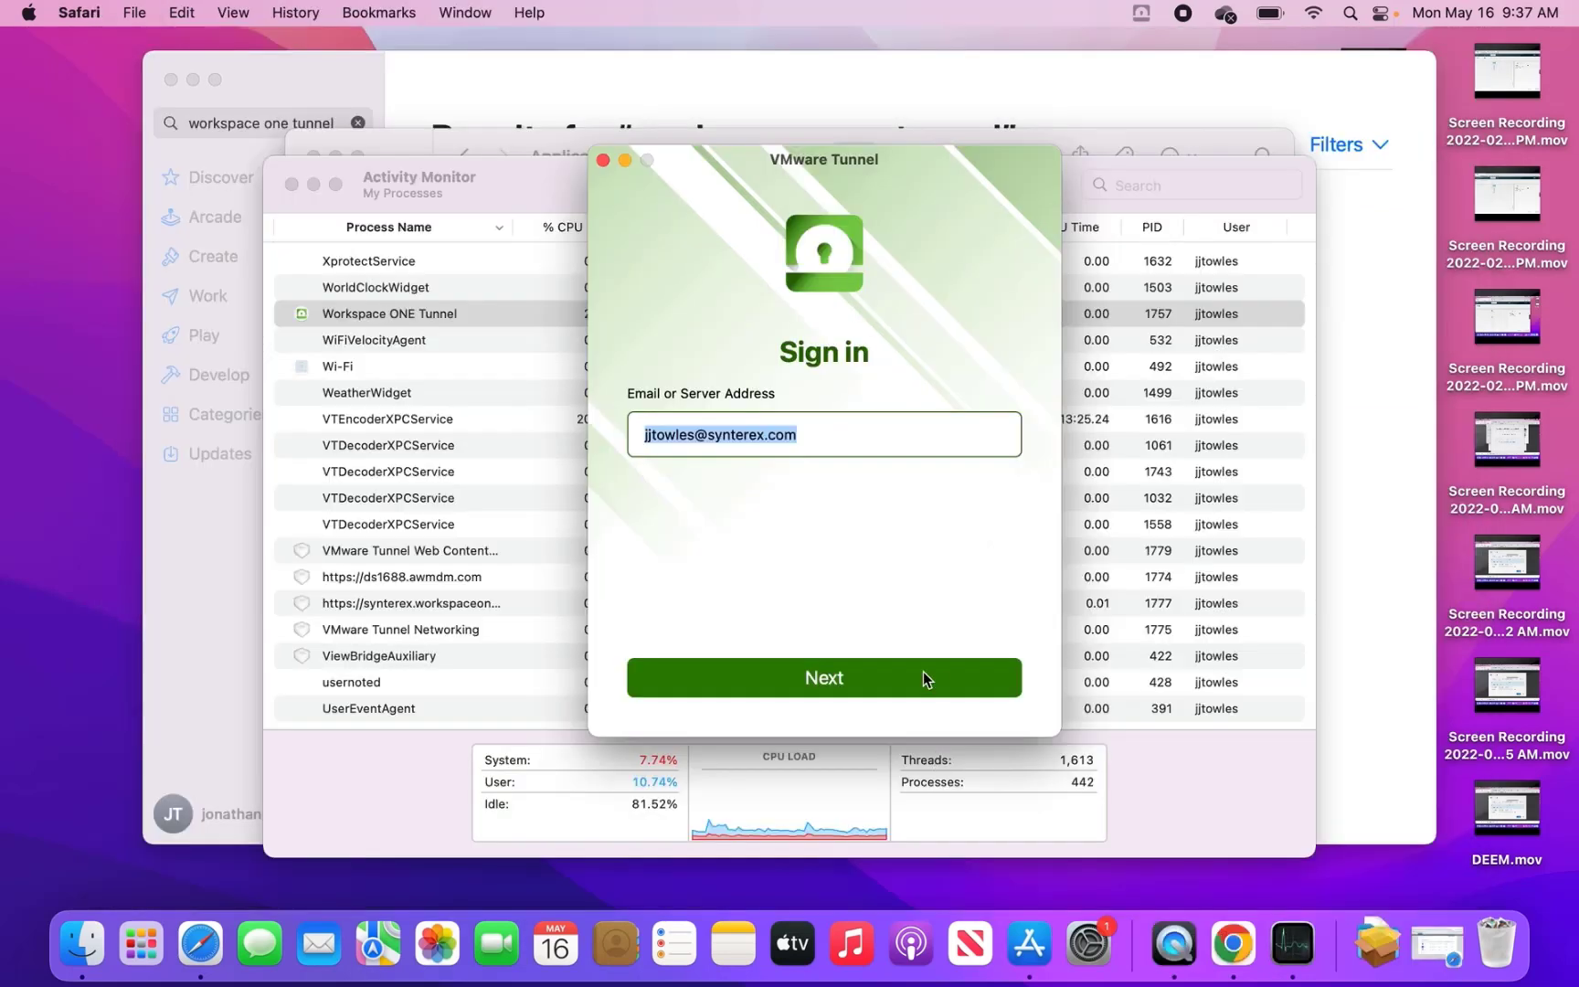
click(923, 675)
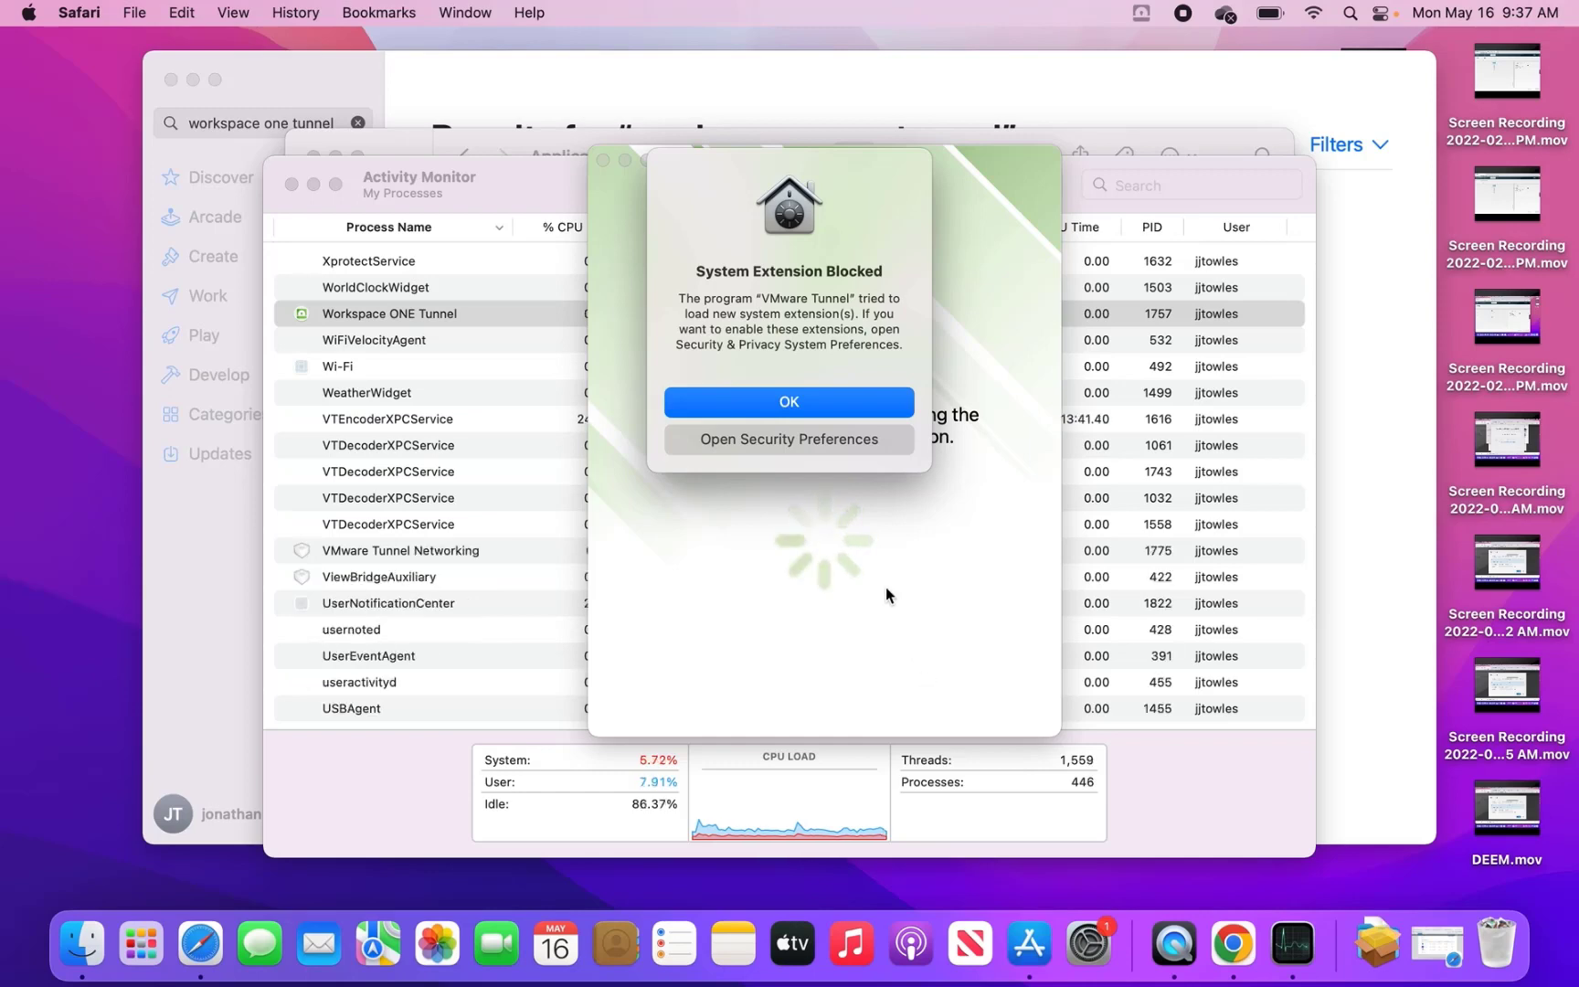
- Unlock Security & Privacy with the admin account and allow the blocked Workspace ONE Tunnel software
click(811, 443)
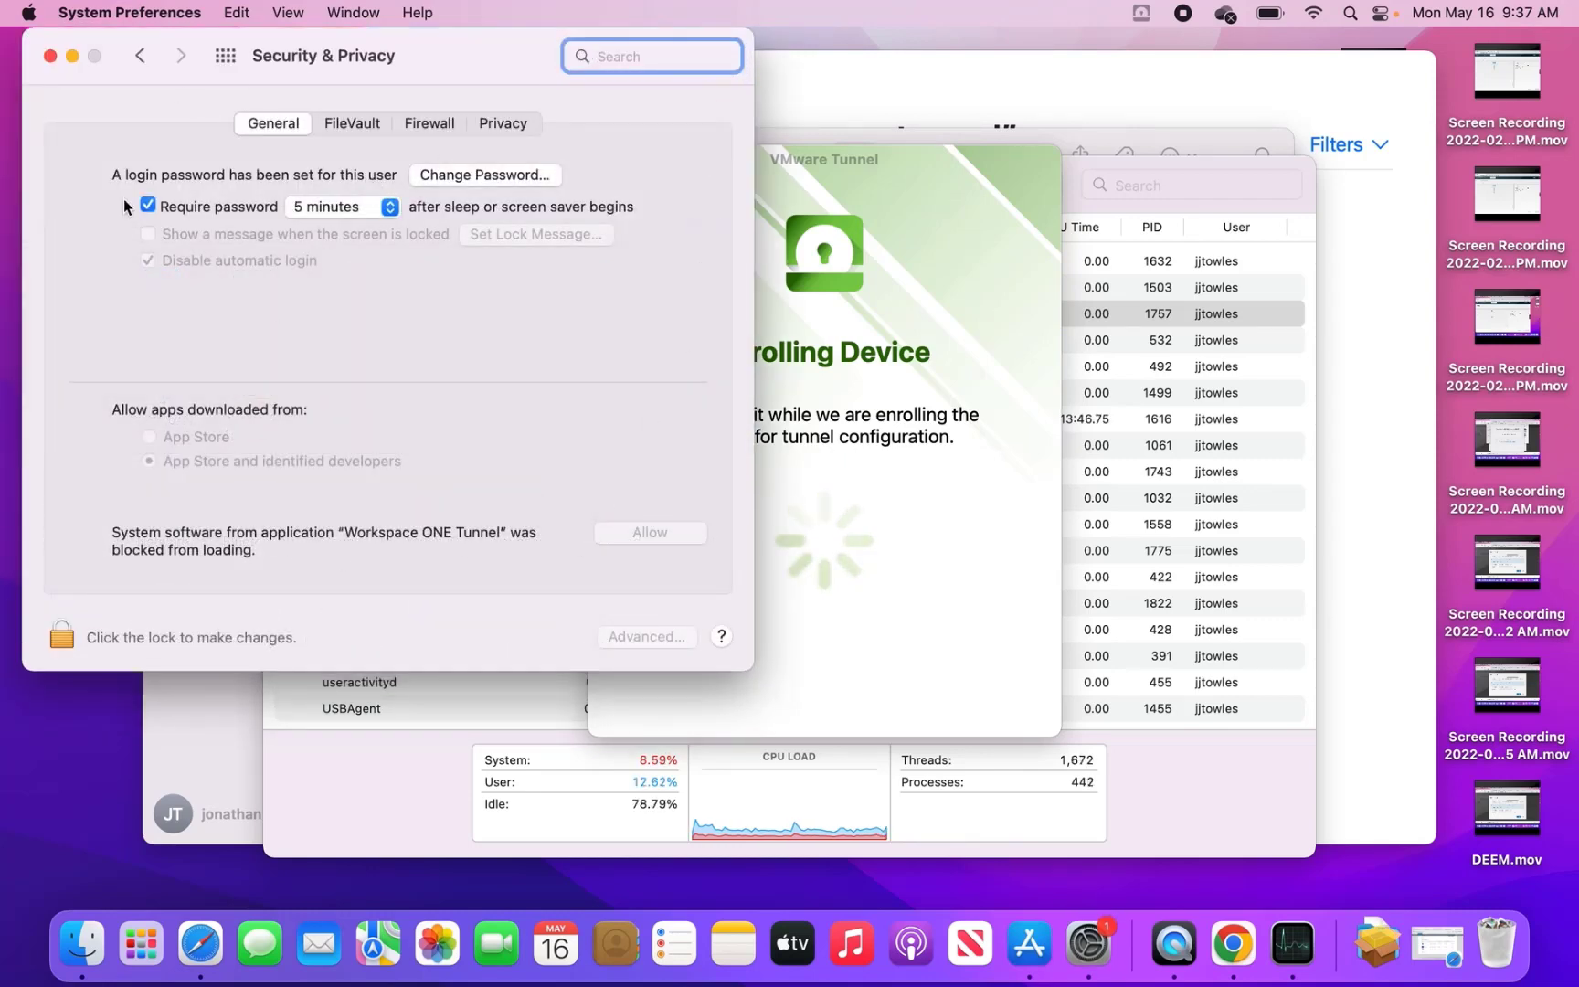
click(59, 637)
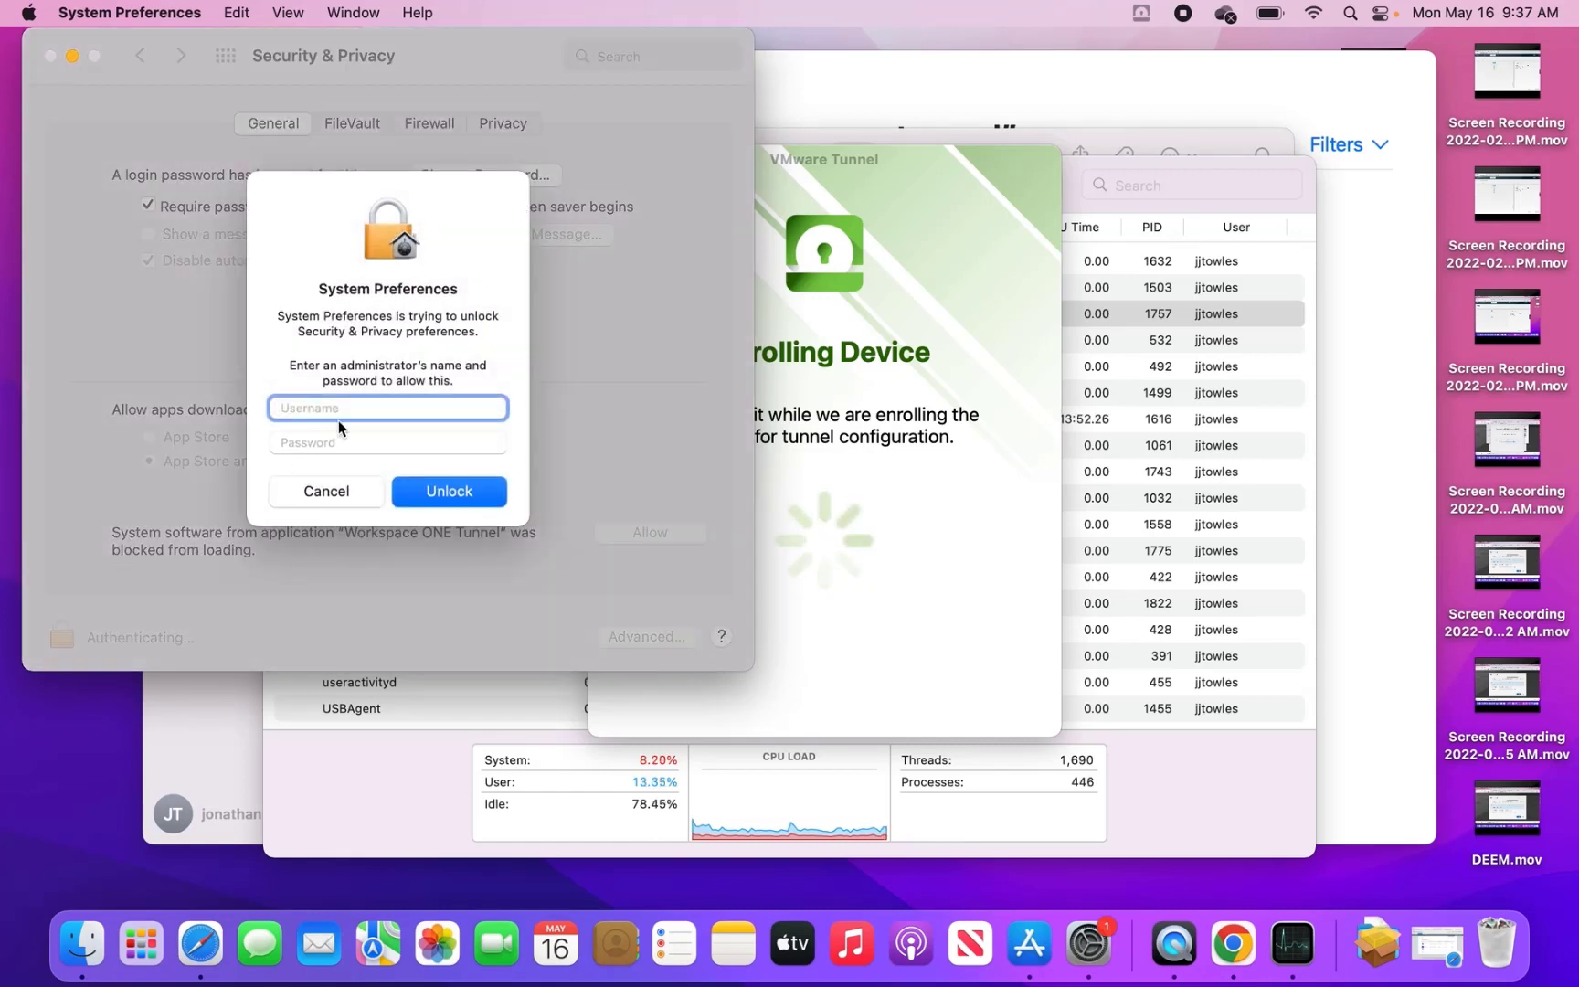
text(admin)
key(Tab)
text(********)
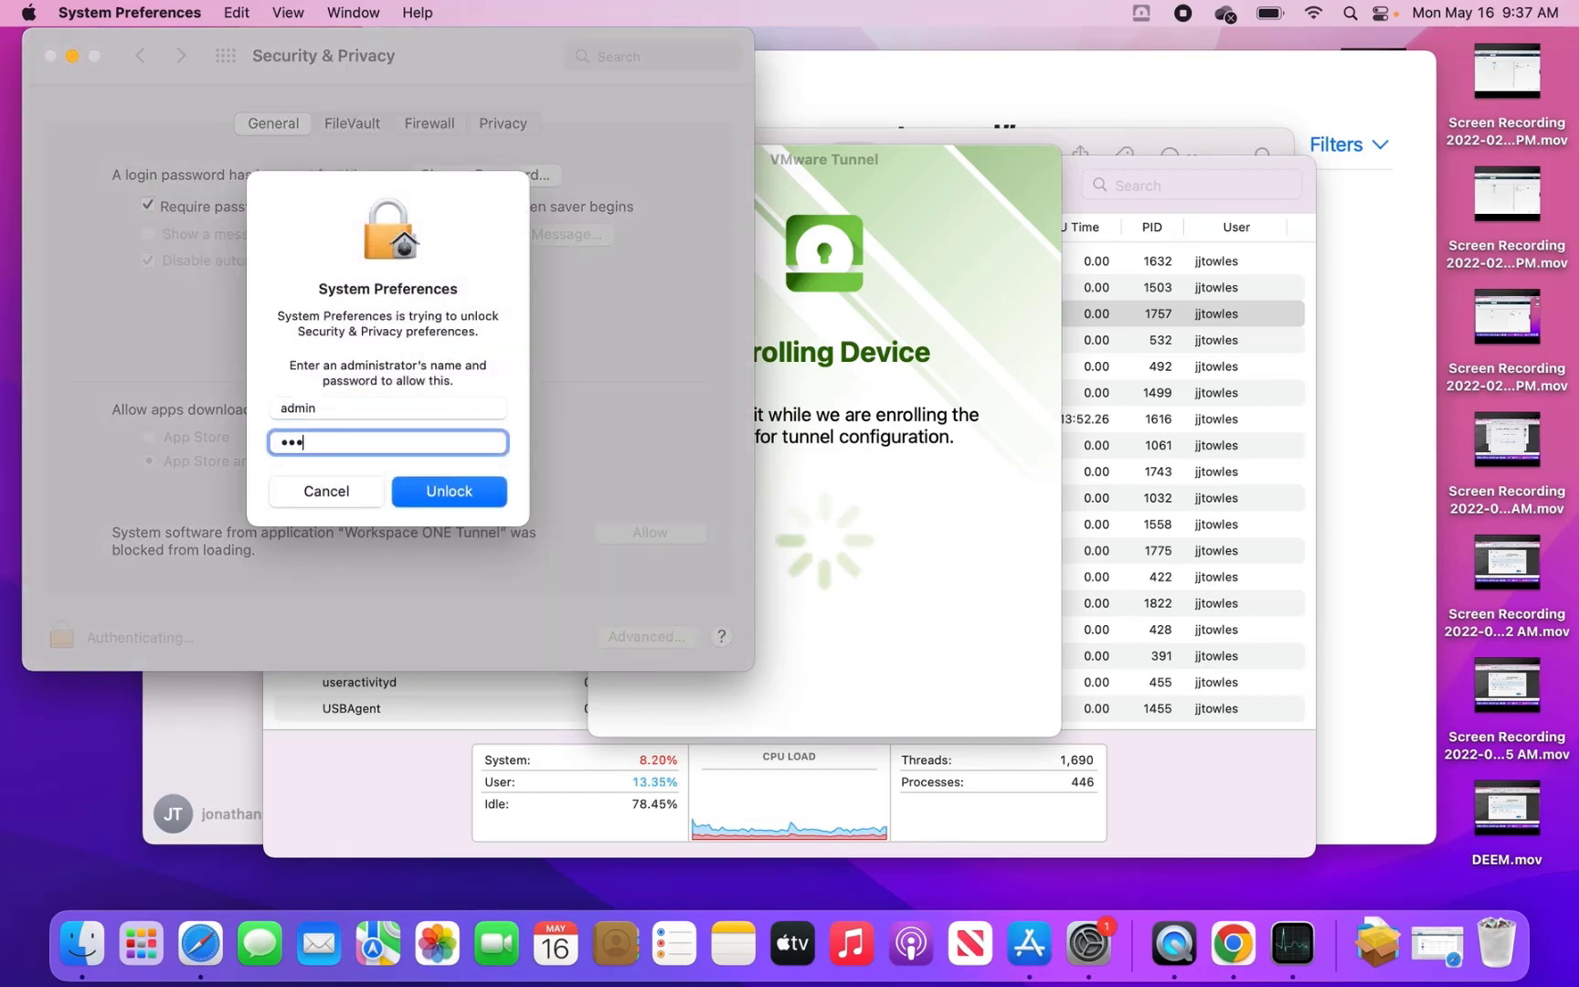
key(Return)
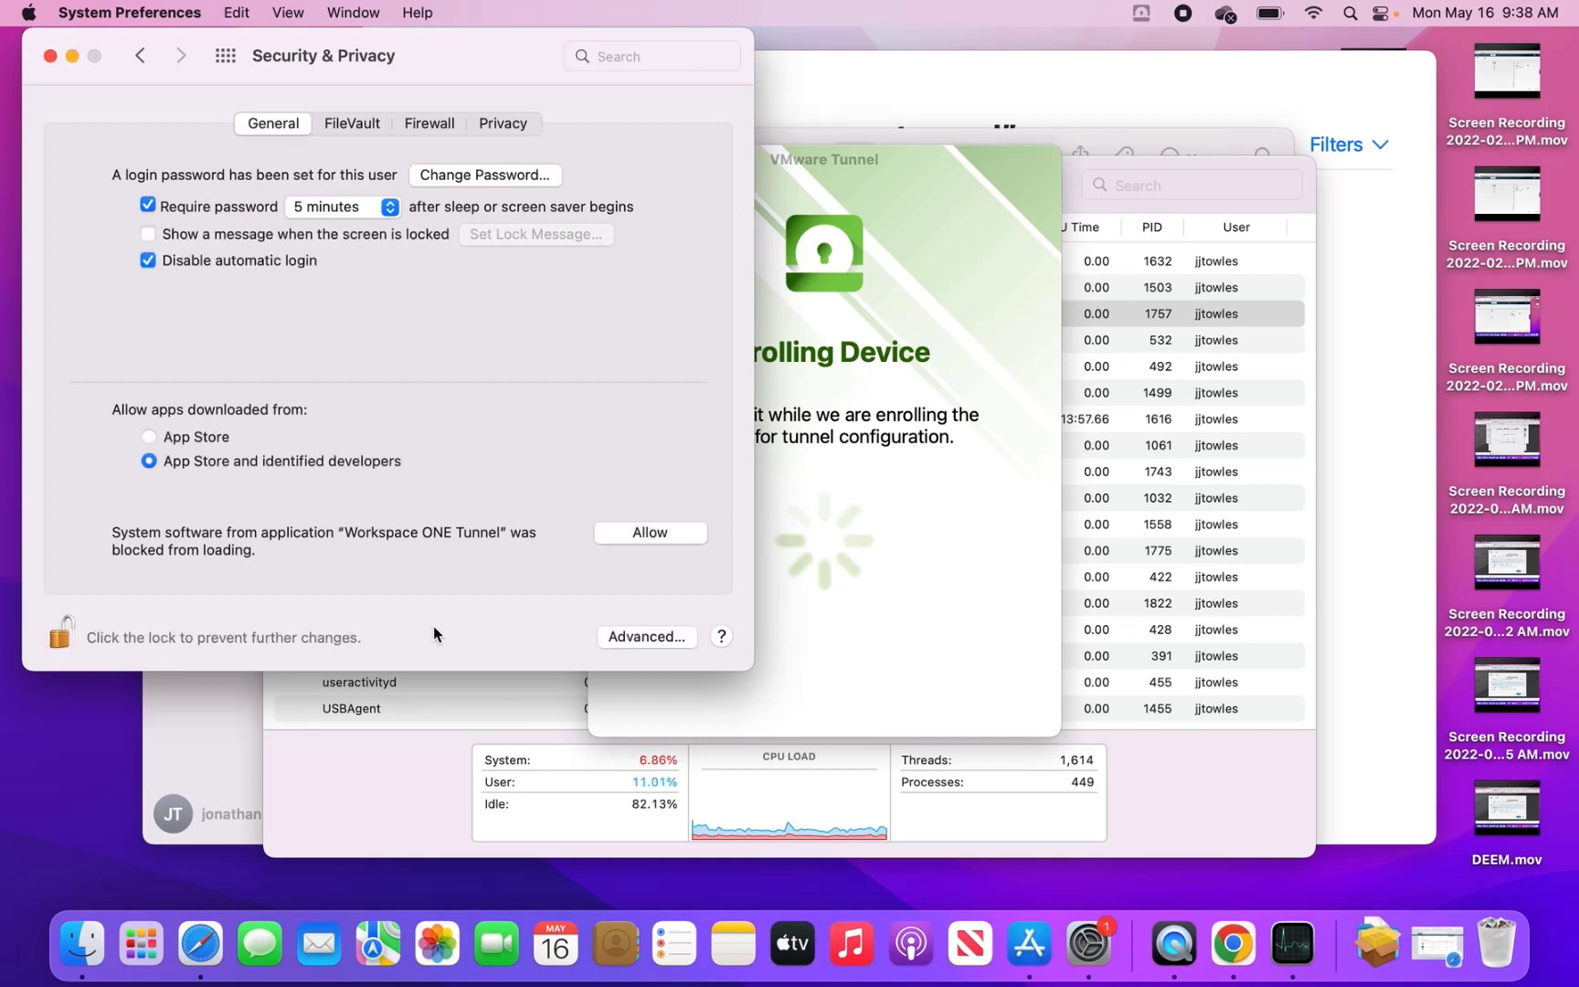
click(666, 528)
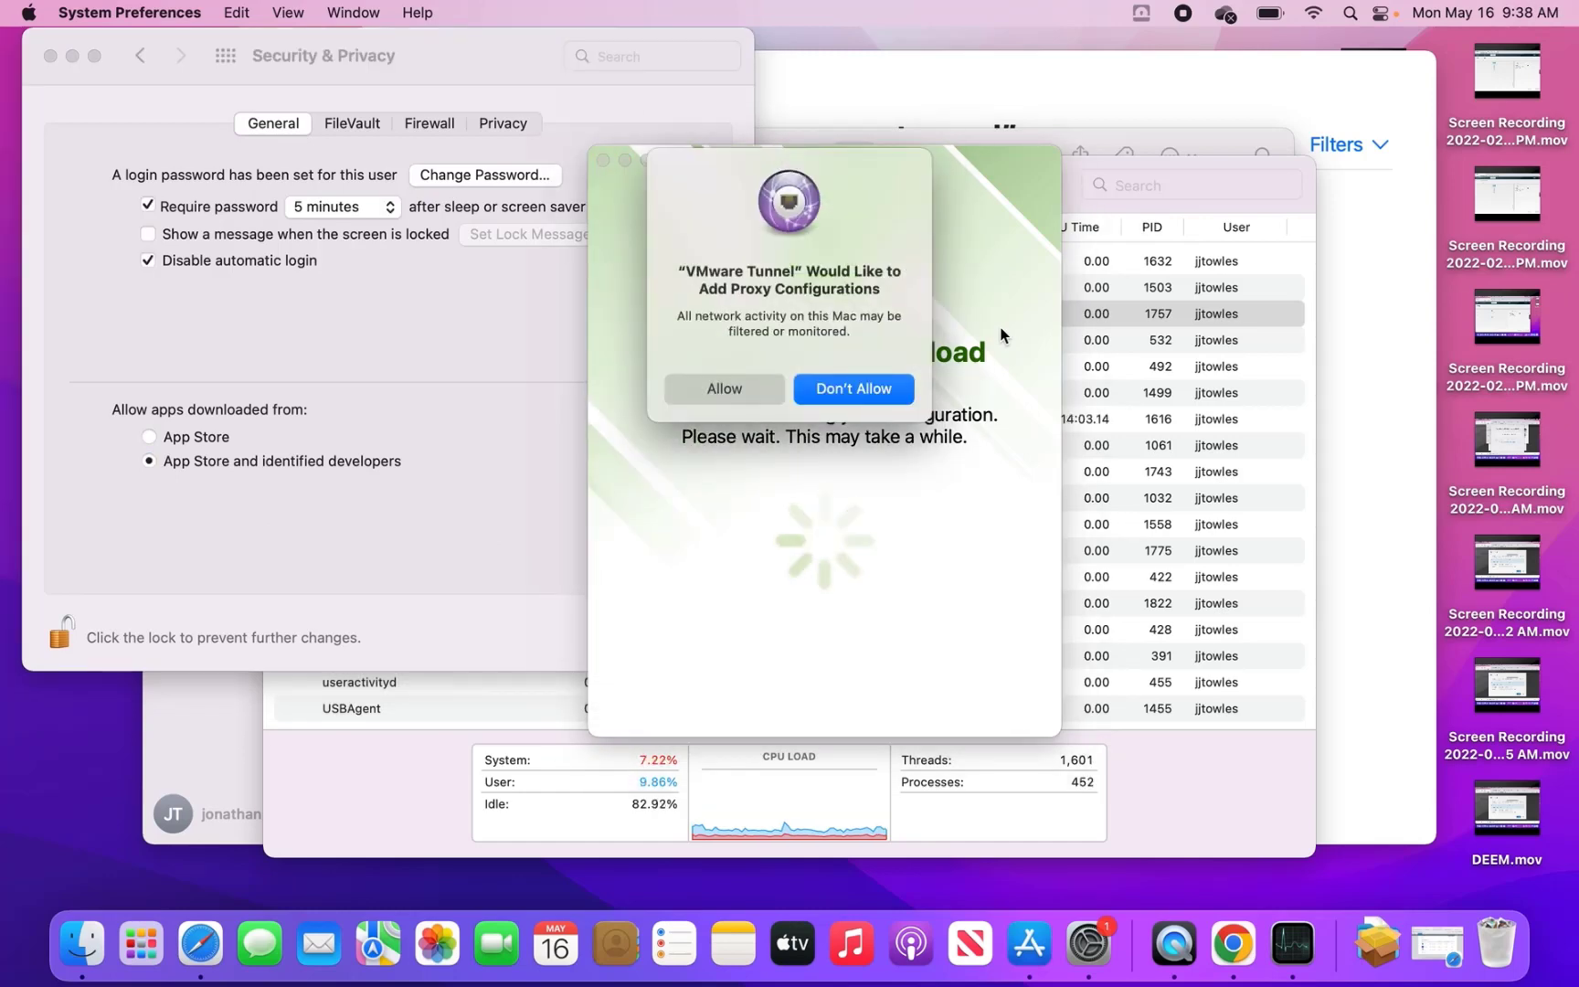
- Allow Tunnel's proxy configurations, close Enrollment Completed, and check About Tunnel from the menu-bar icon
click(736, 389)
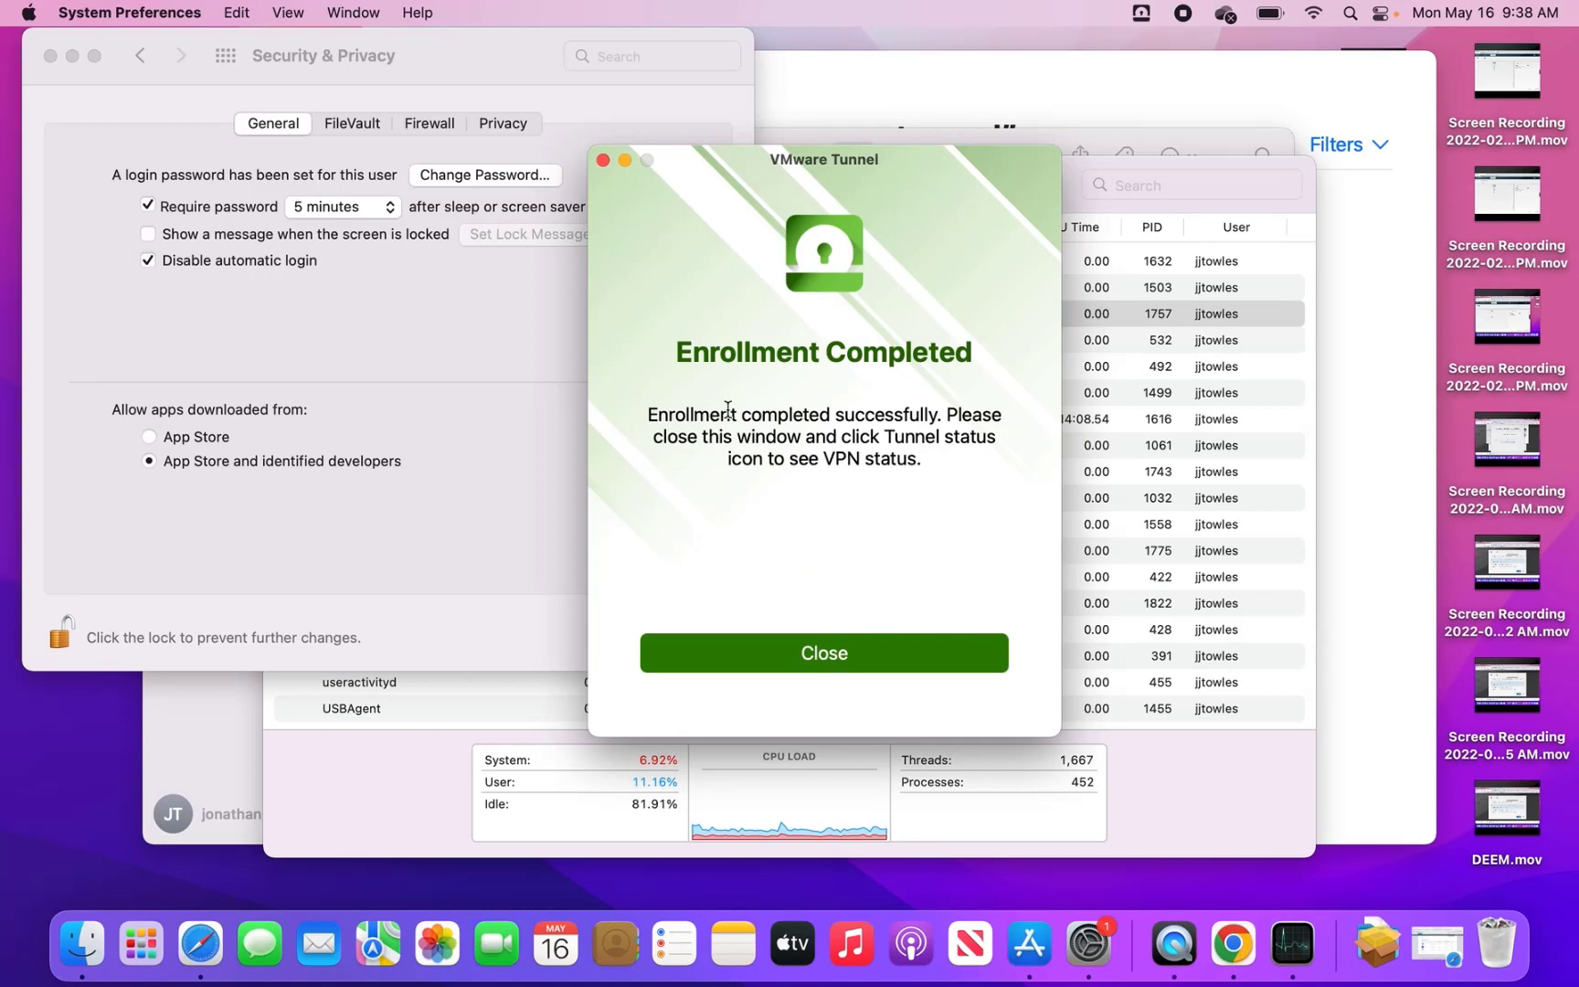
click(819, 653)
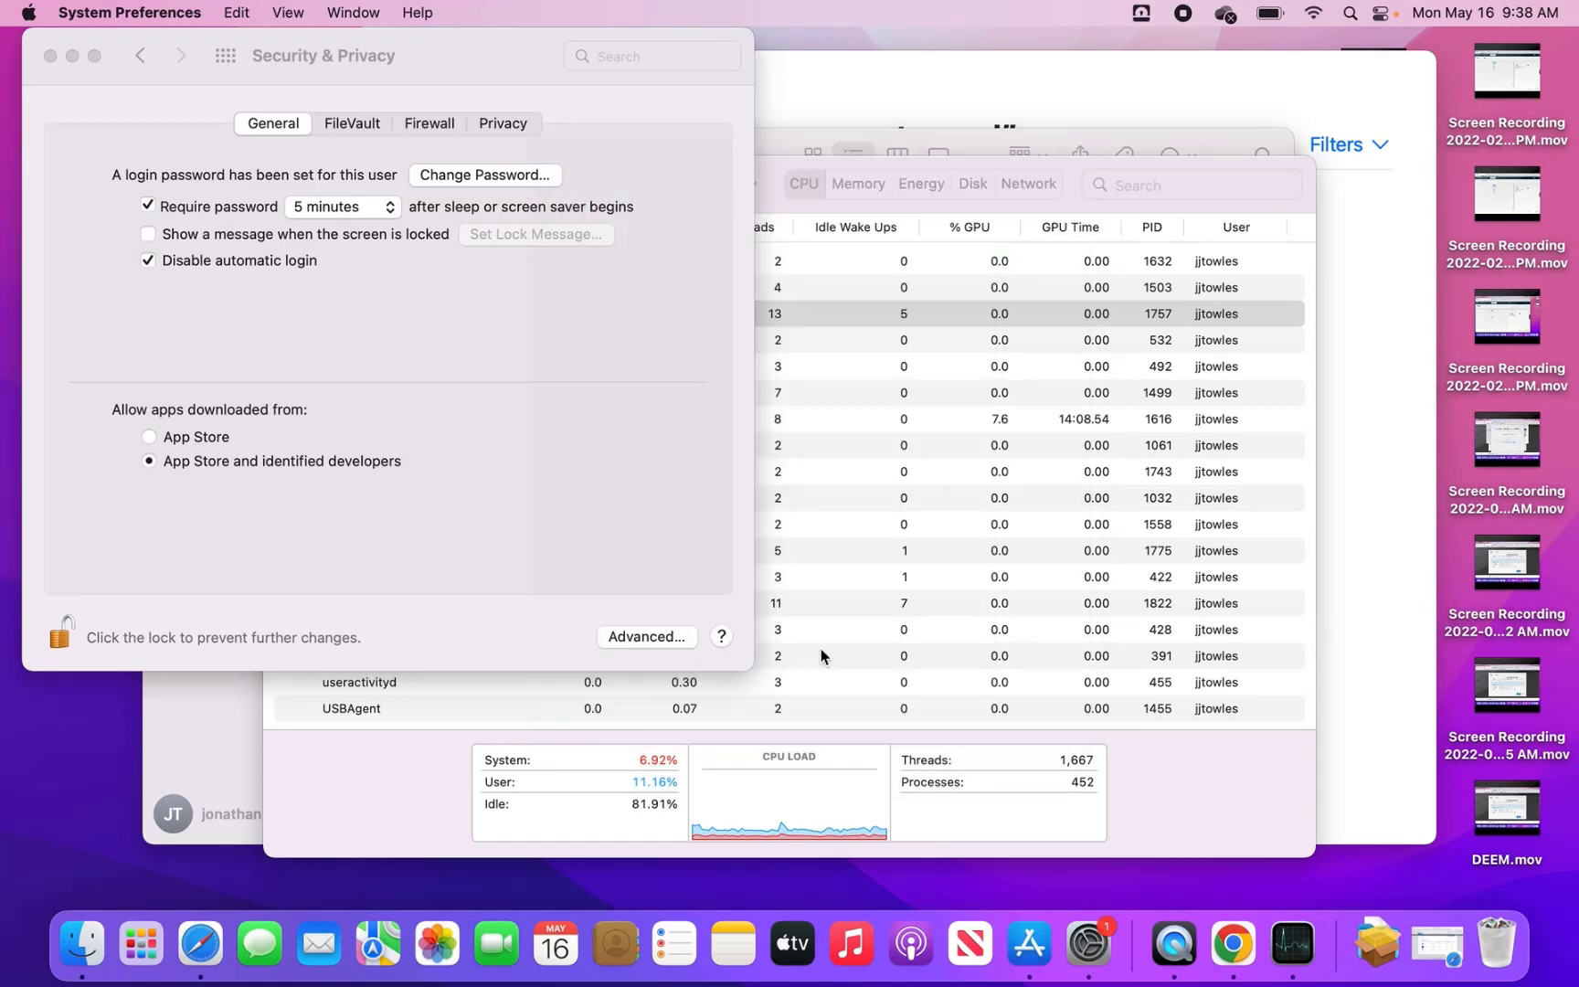
click(1144, 15)
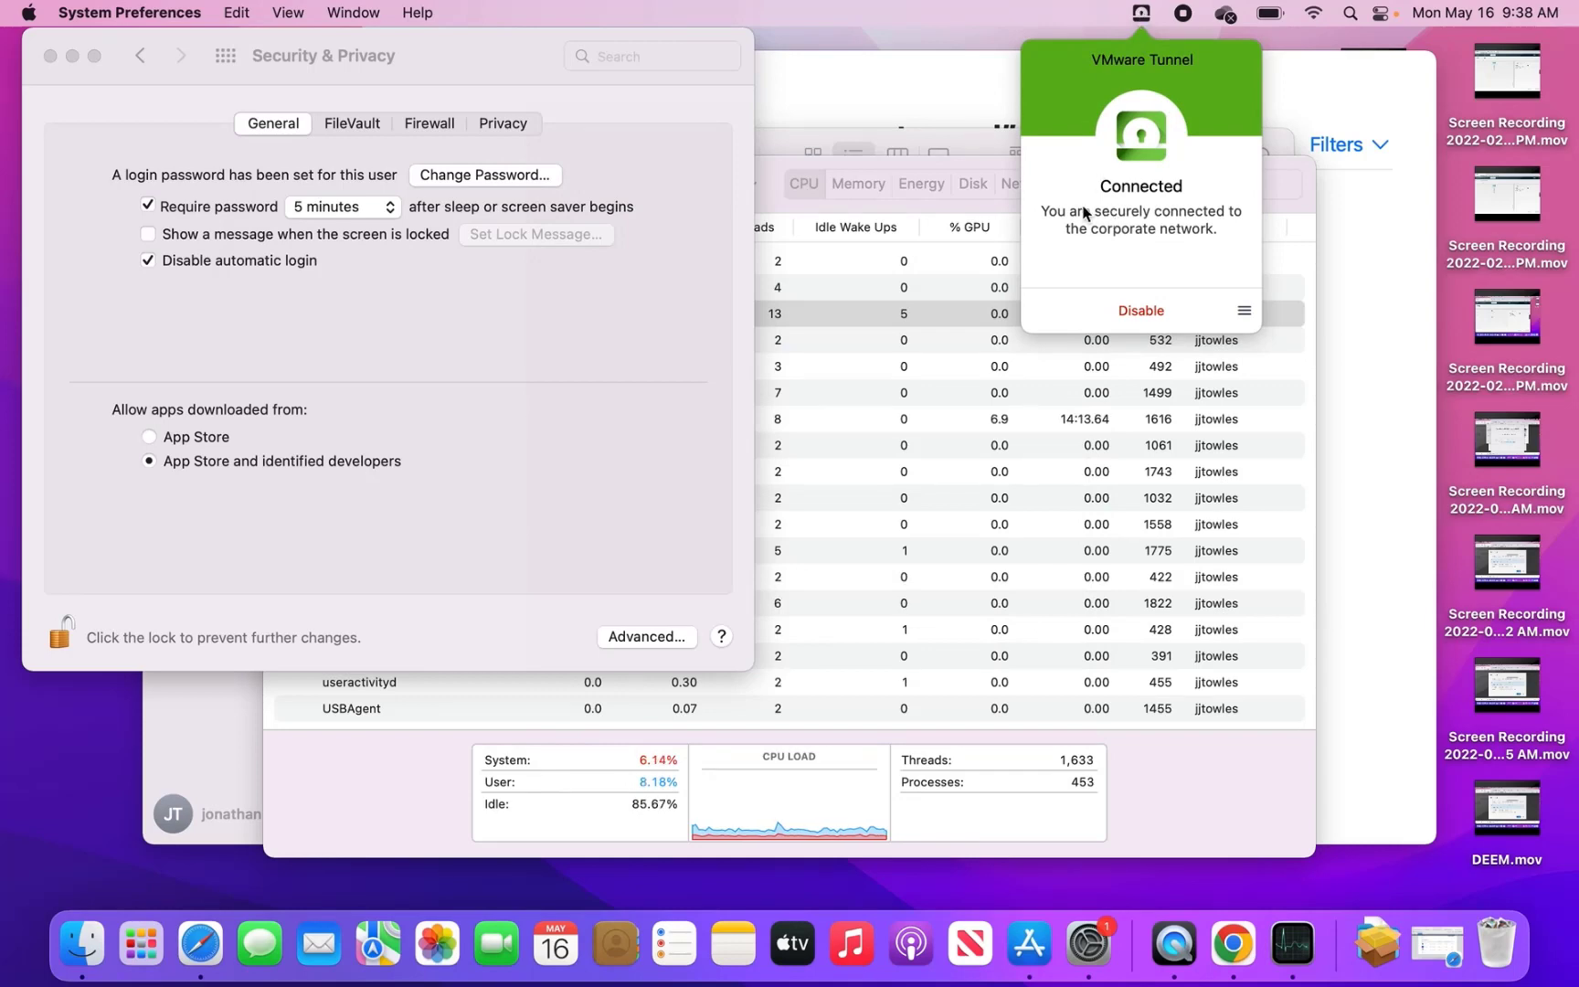
click(1245, 310)
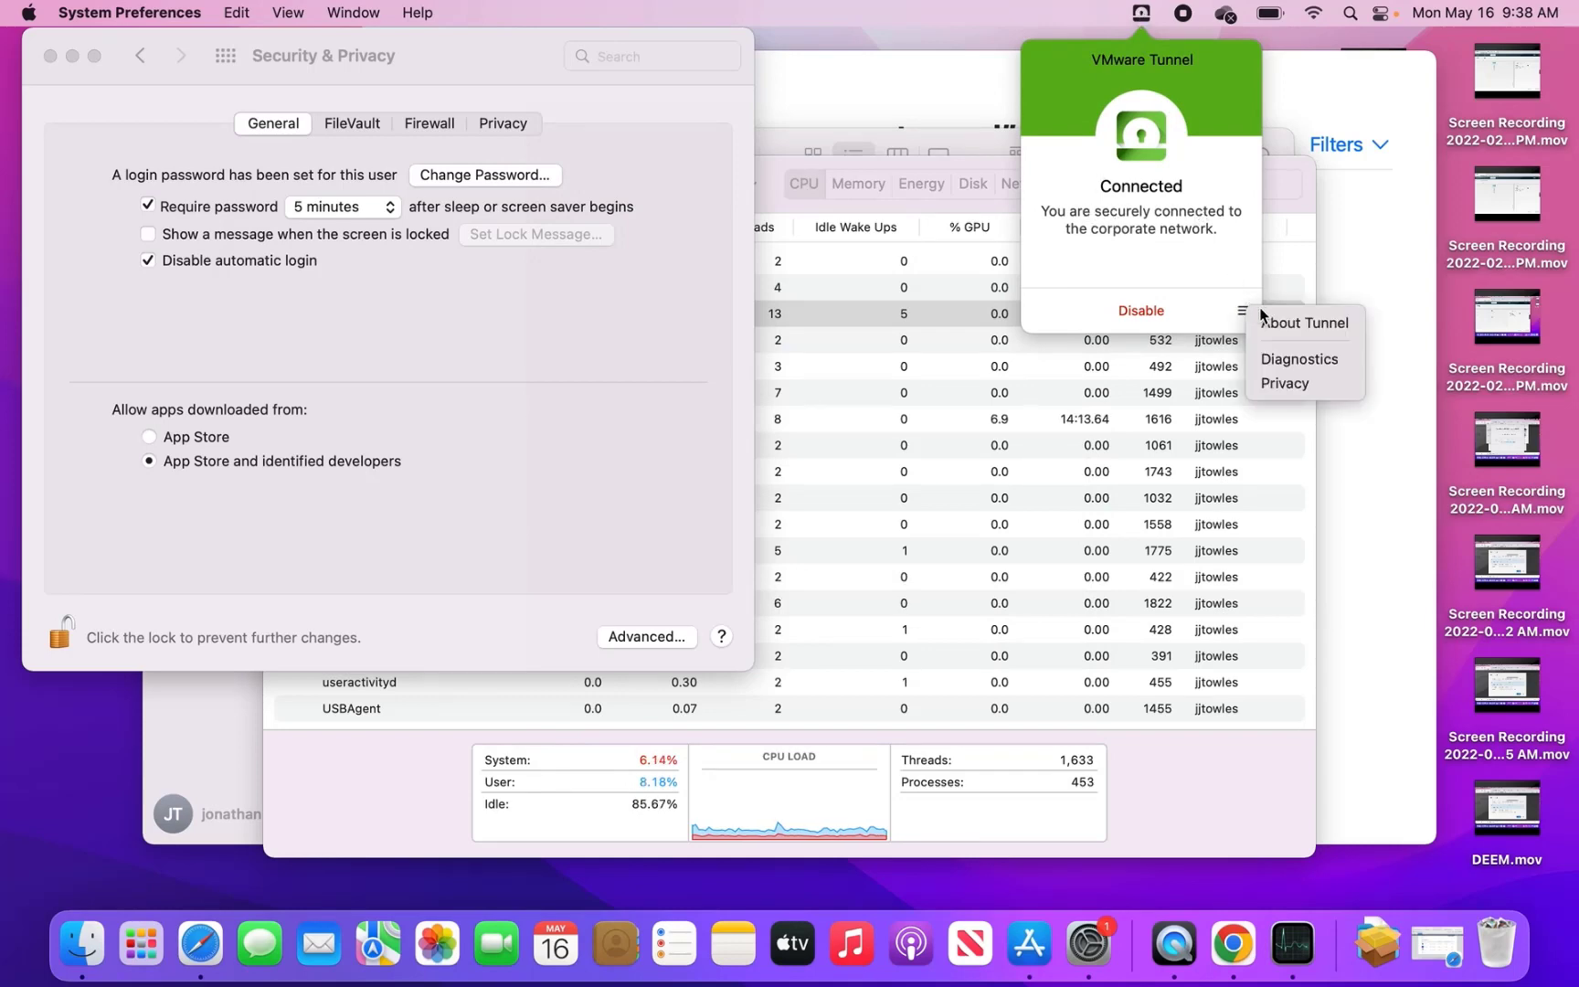
click(1265, 317)
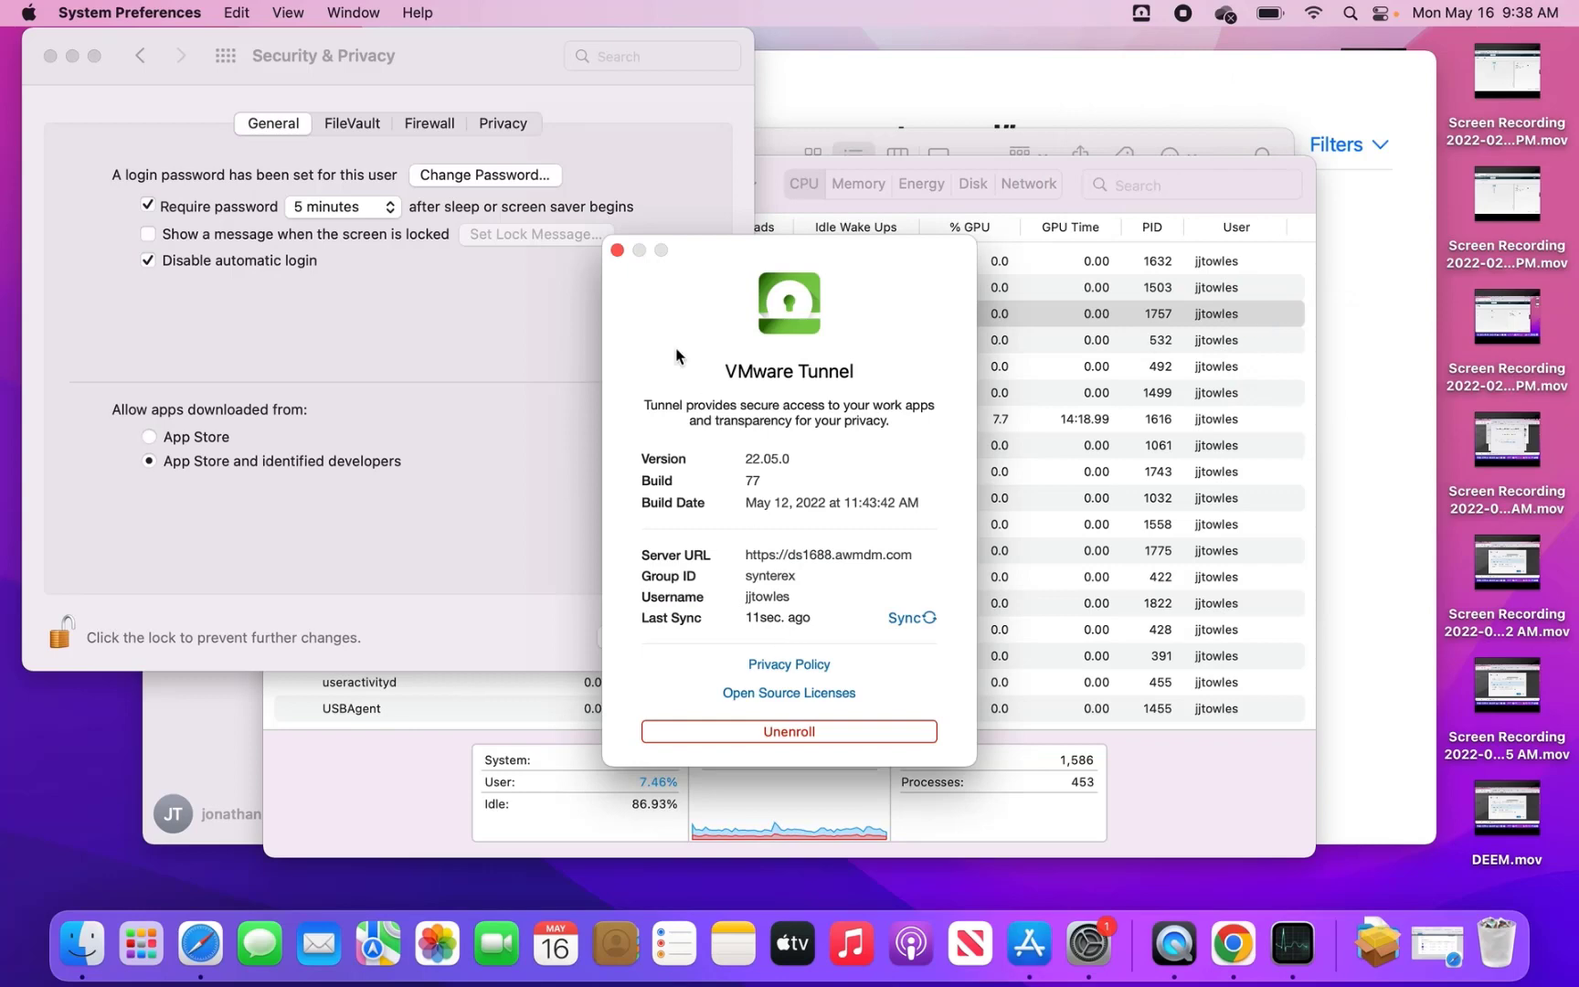
click(617, 250)
- Reopen the menu-bar Tunnel status and choose Diagnostics from its ≡ menu
click(1146, 17)
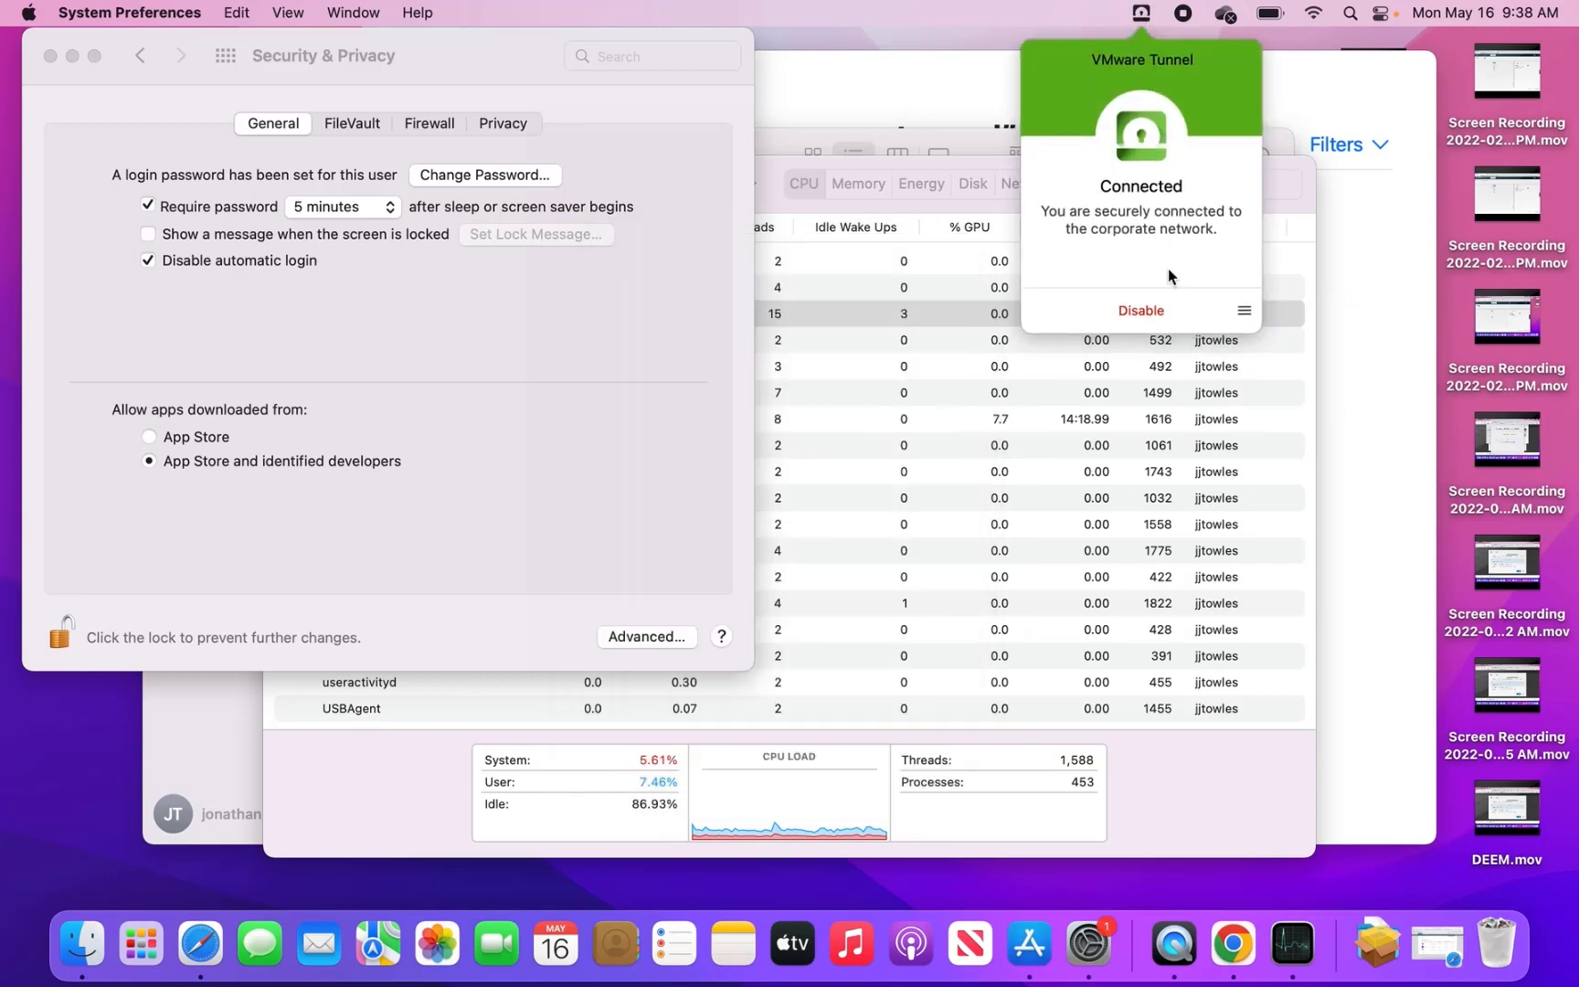
click(1245, 313)
click(1289, 358)
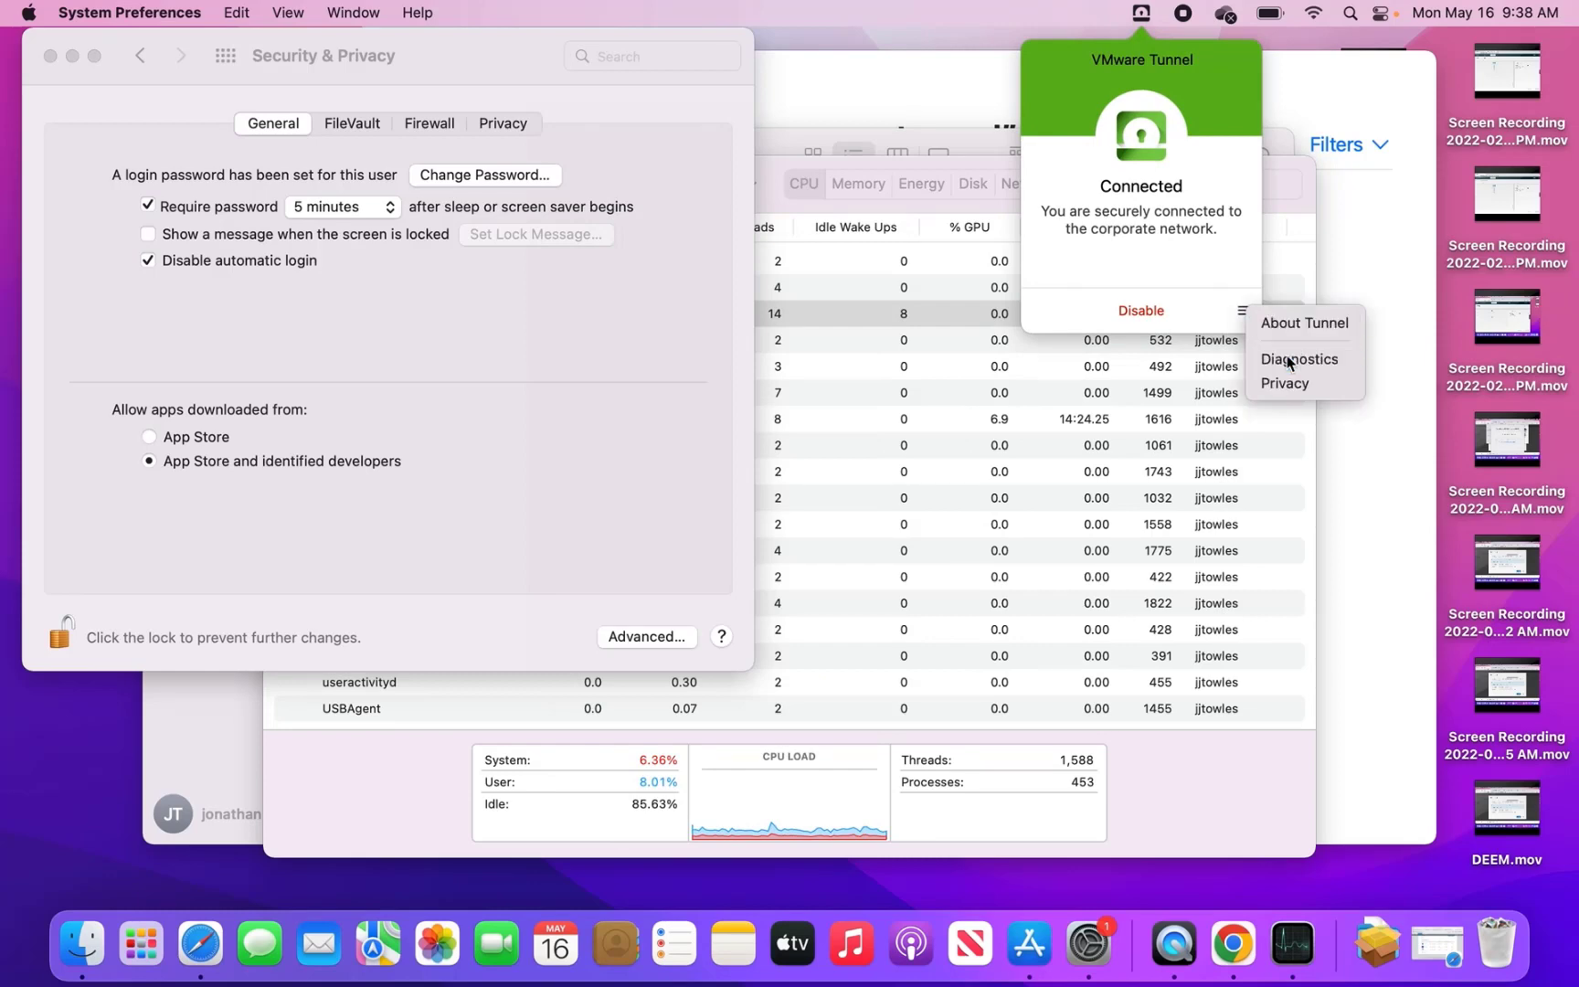
- Scroll through the enrollment and gateway connection log, then close Diagnostics and Security & Privacy
scroll(788, 519, down, 10)
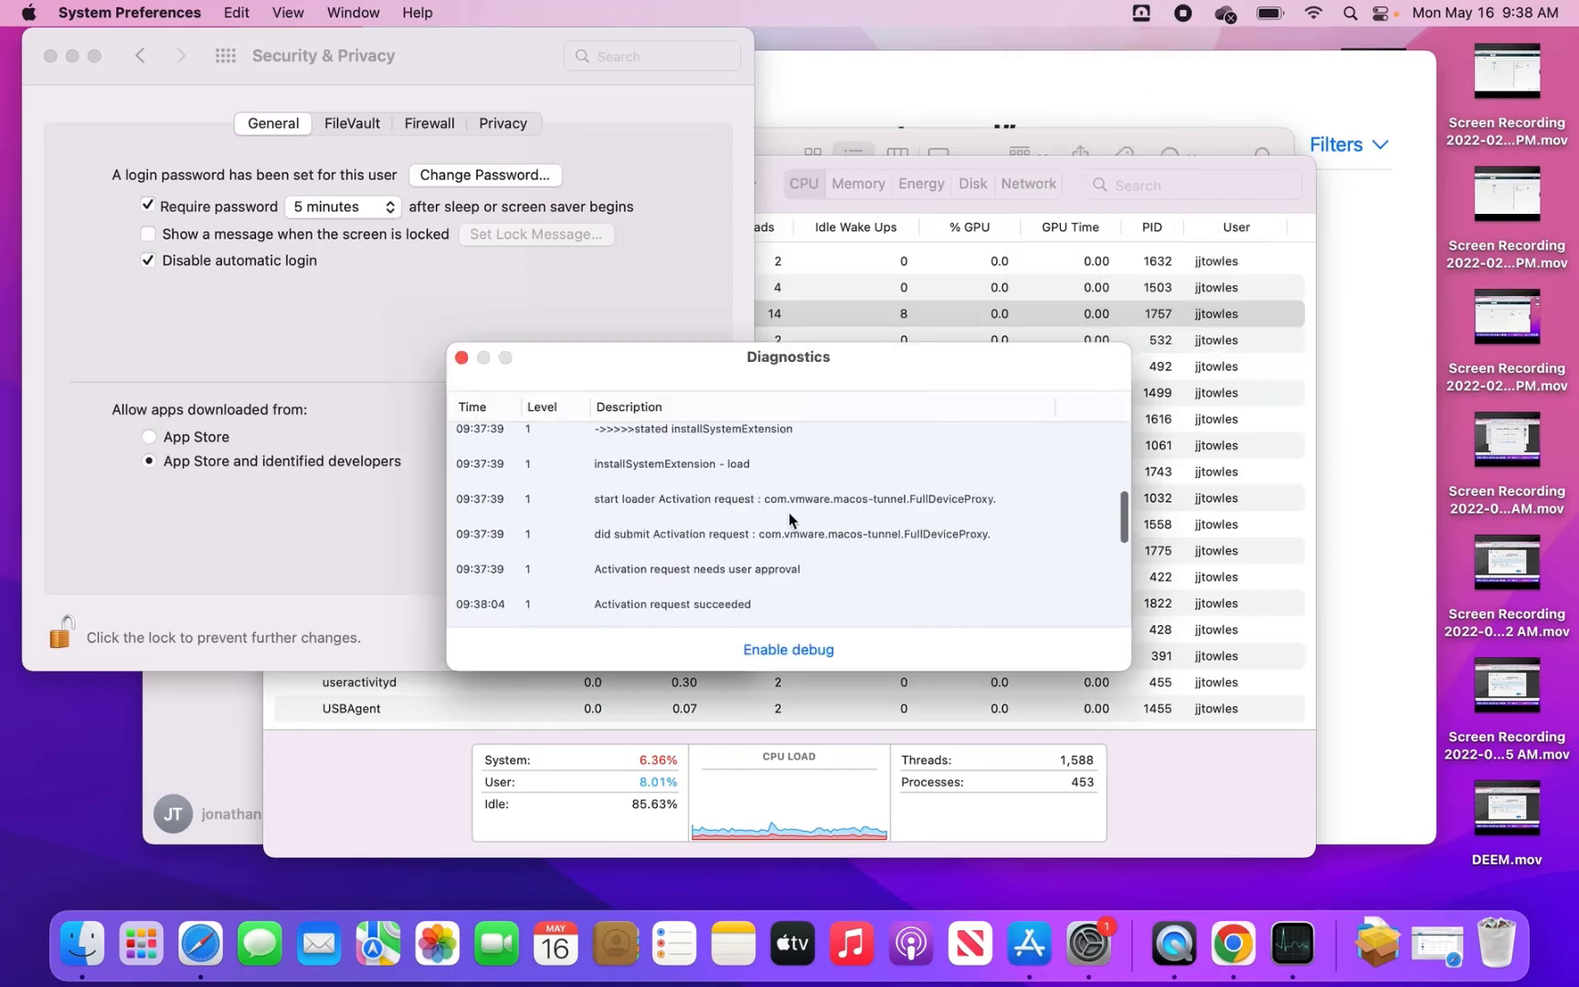
scroll(789, 519, up, 1)
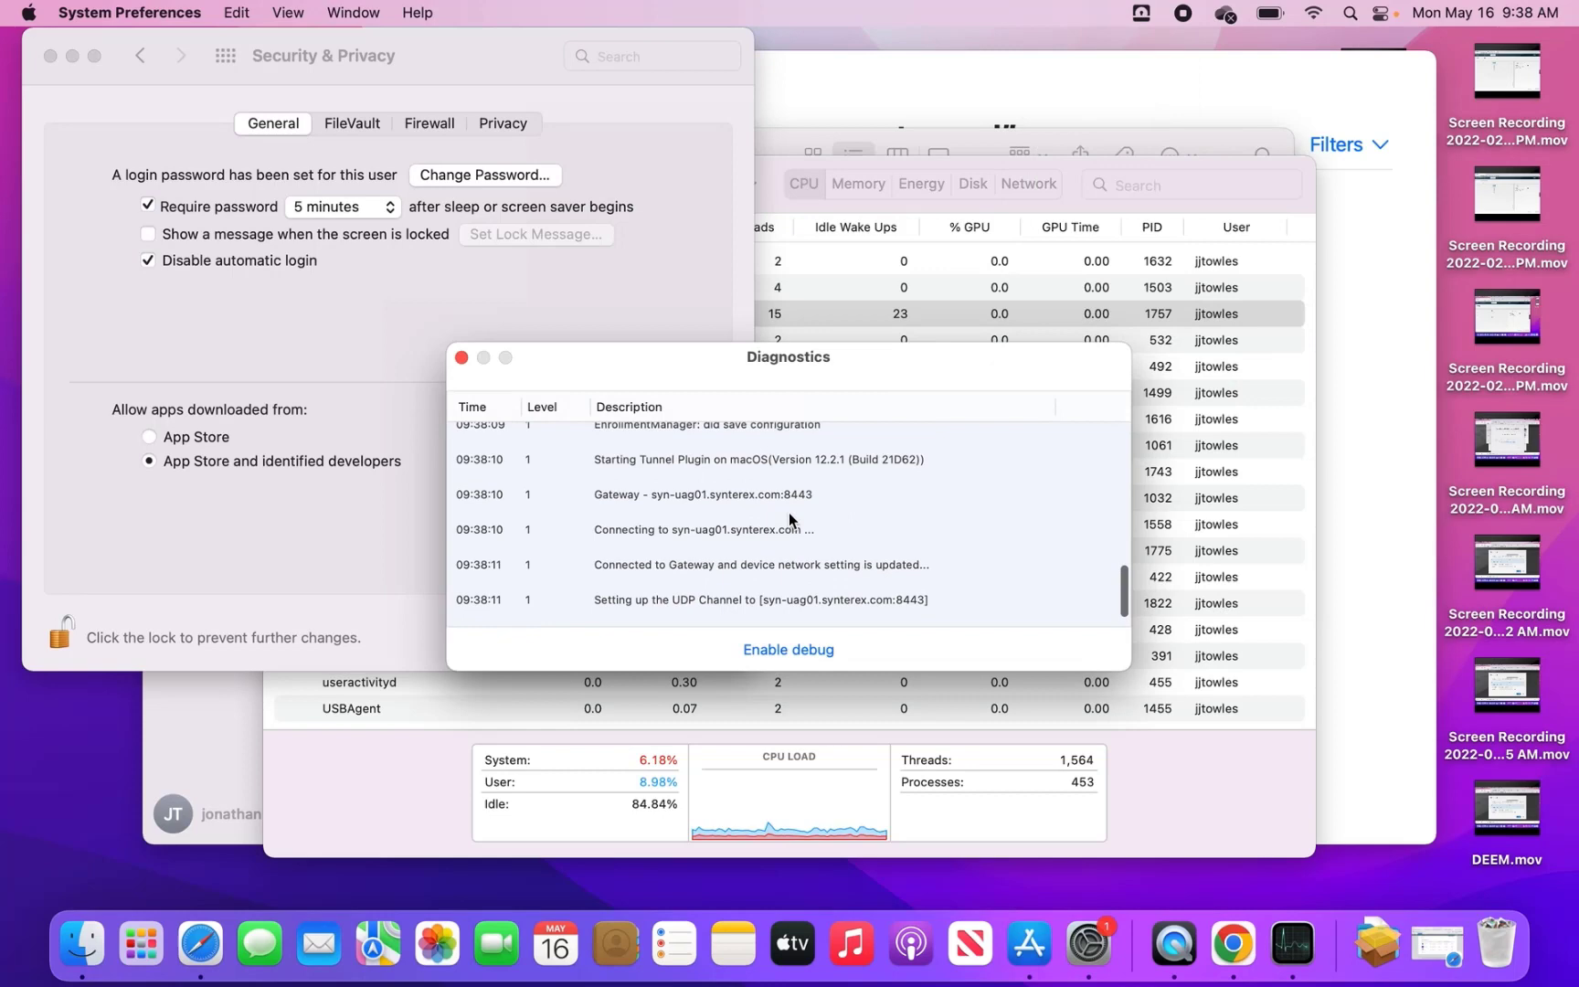
scroll(823, 574, down, 1)
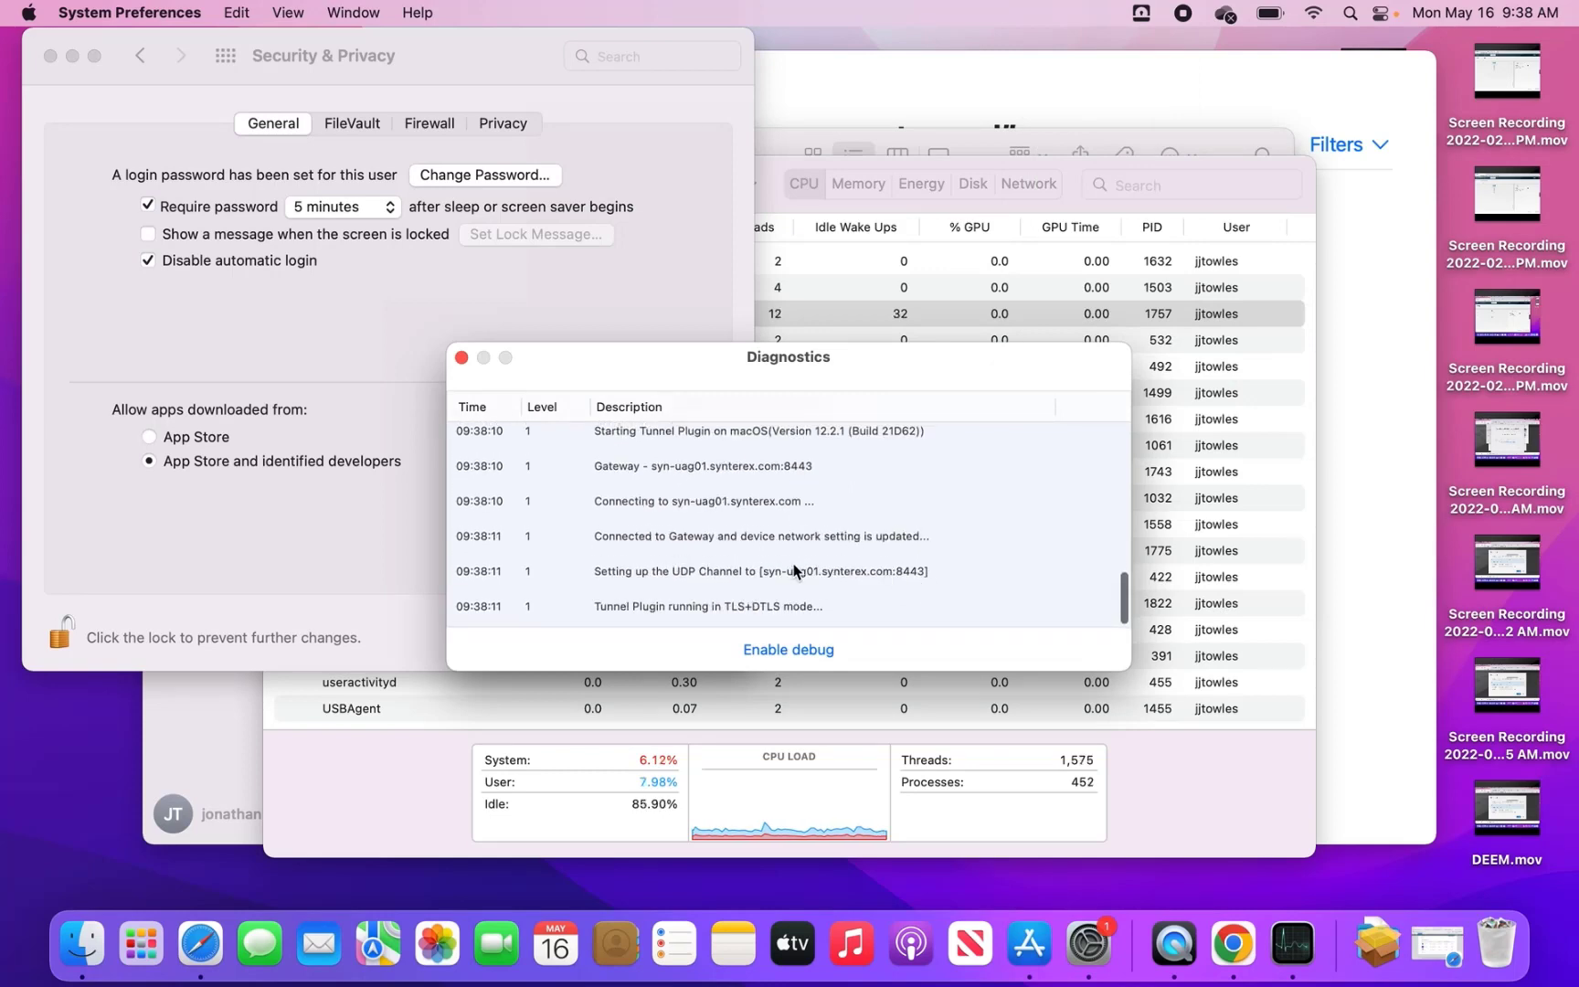
scroll(900, 573, down, 1)
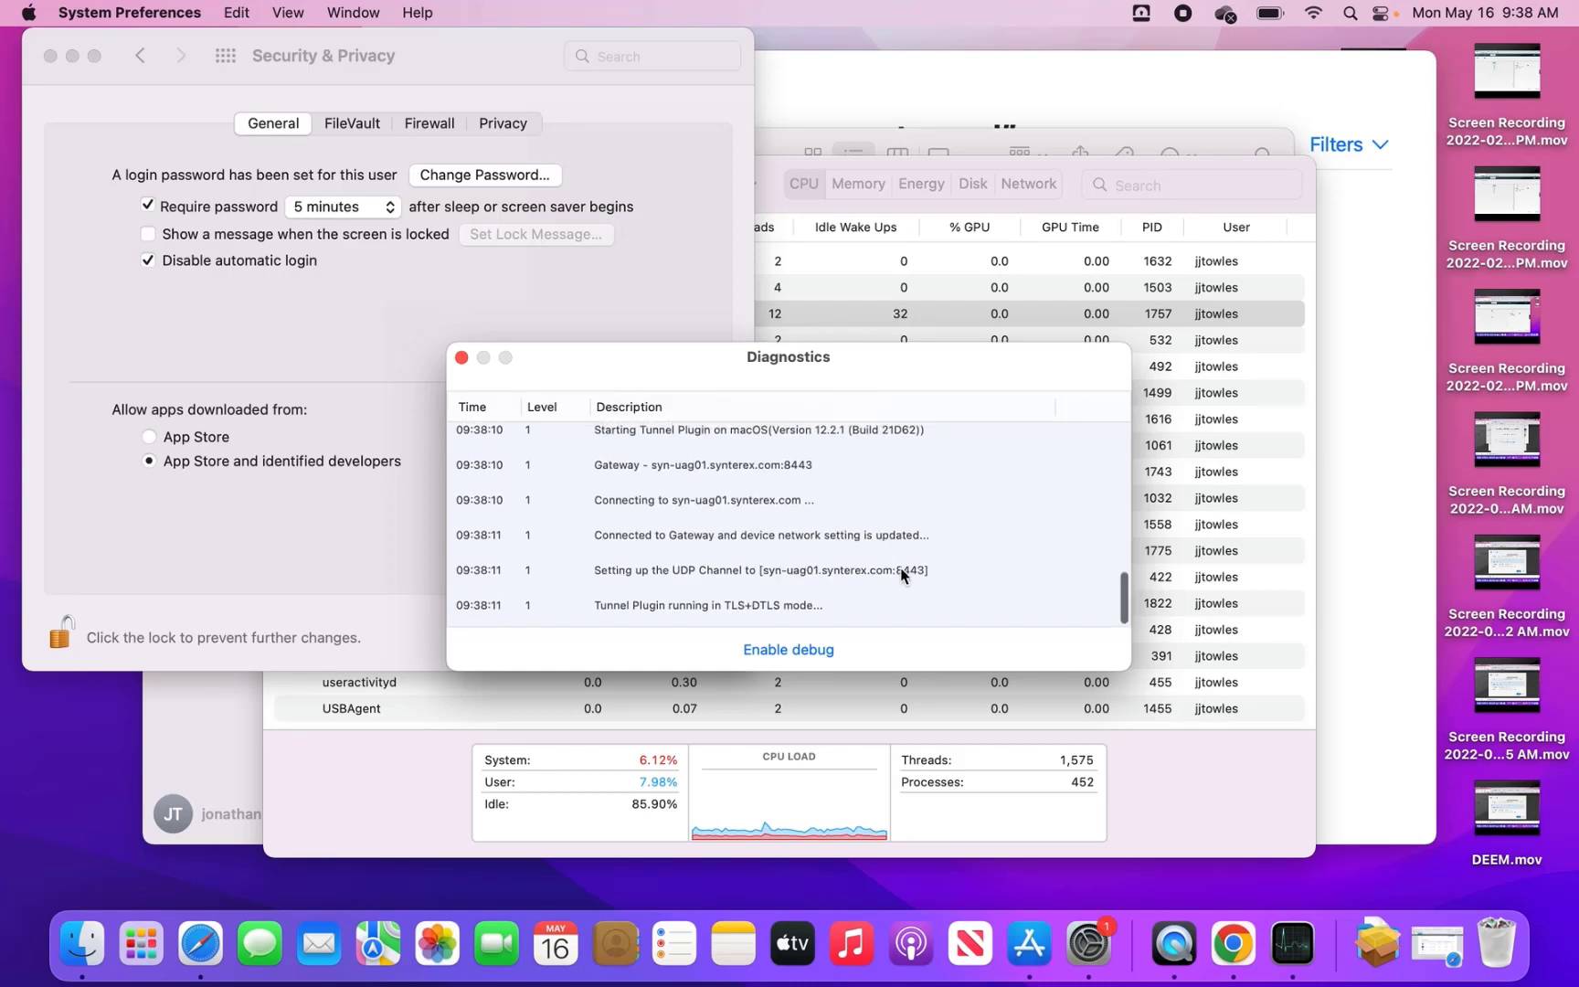
scroll(901, 574, up, 5)
scroll(901, 575, up, 10)
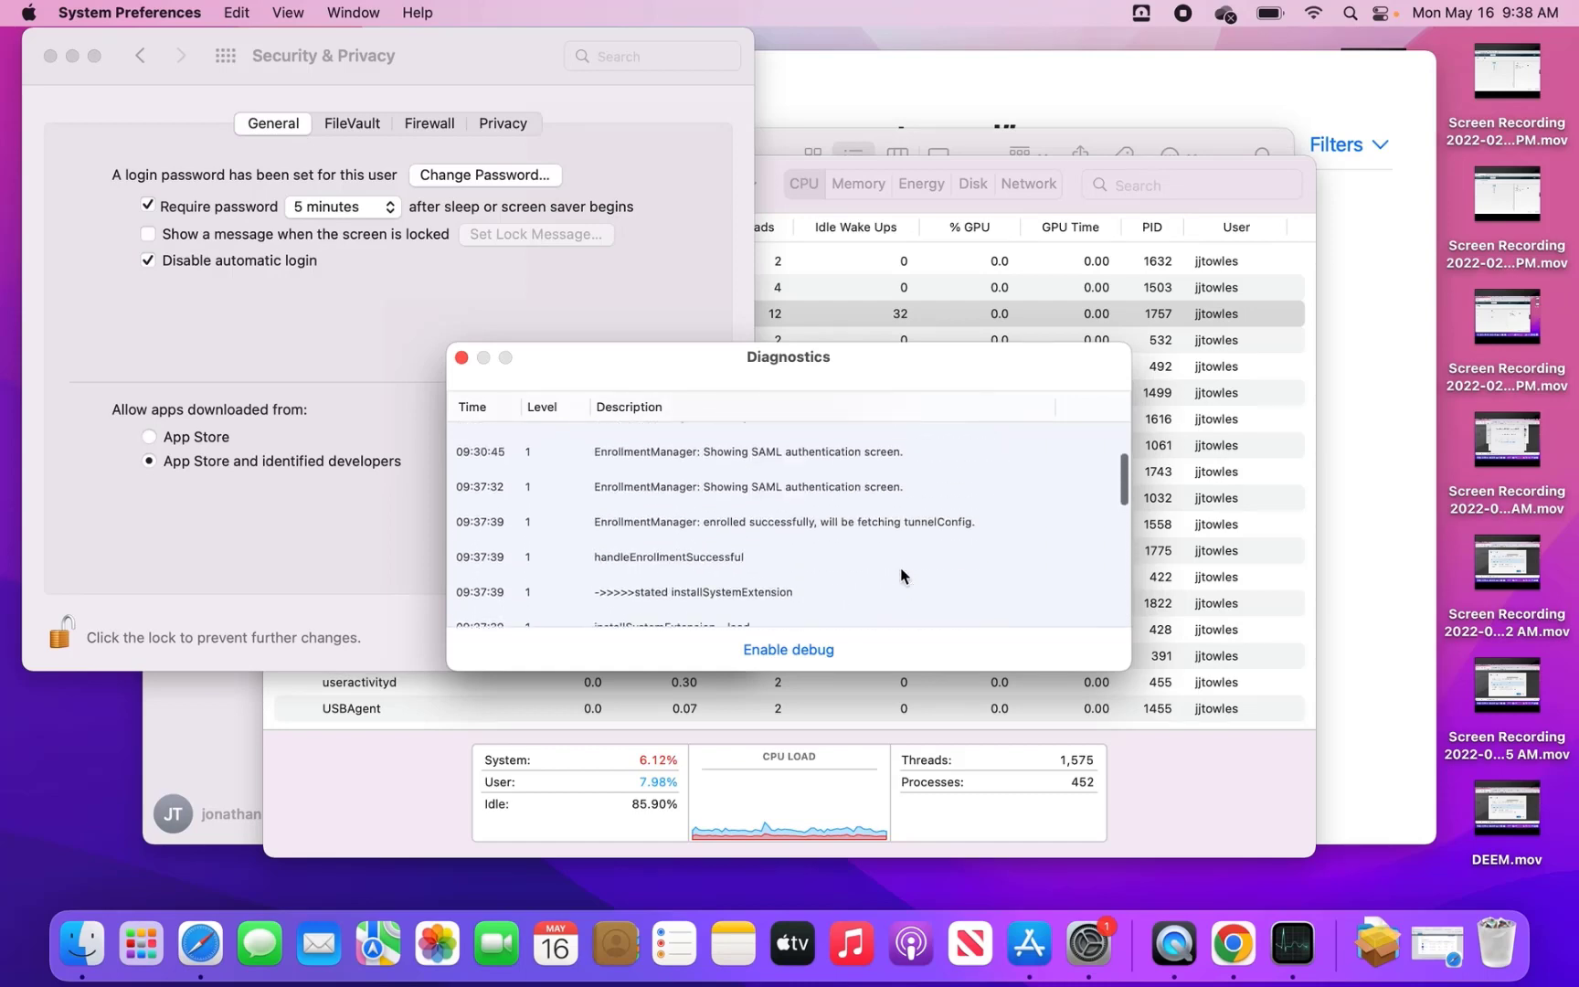
click(461, 360)
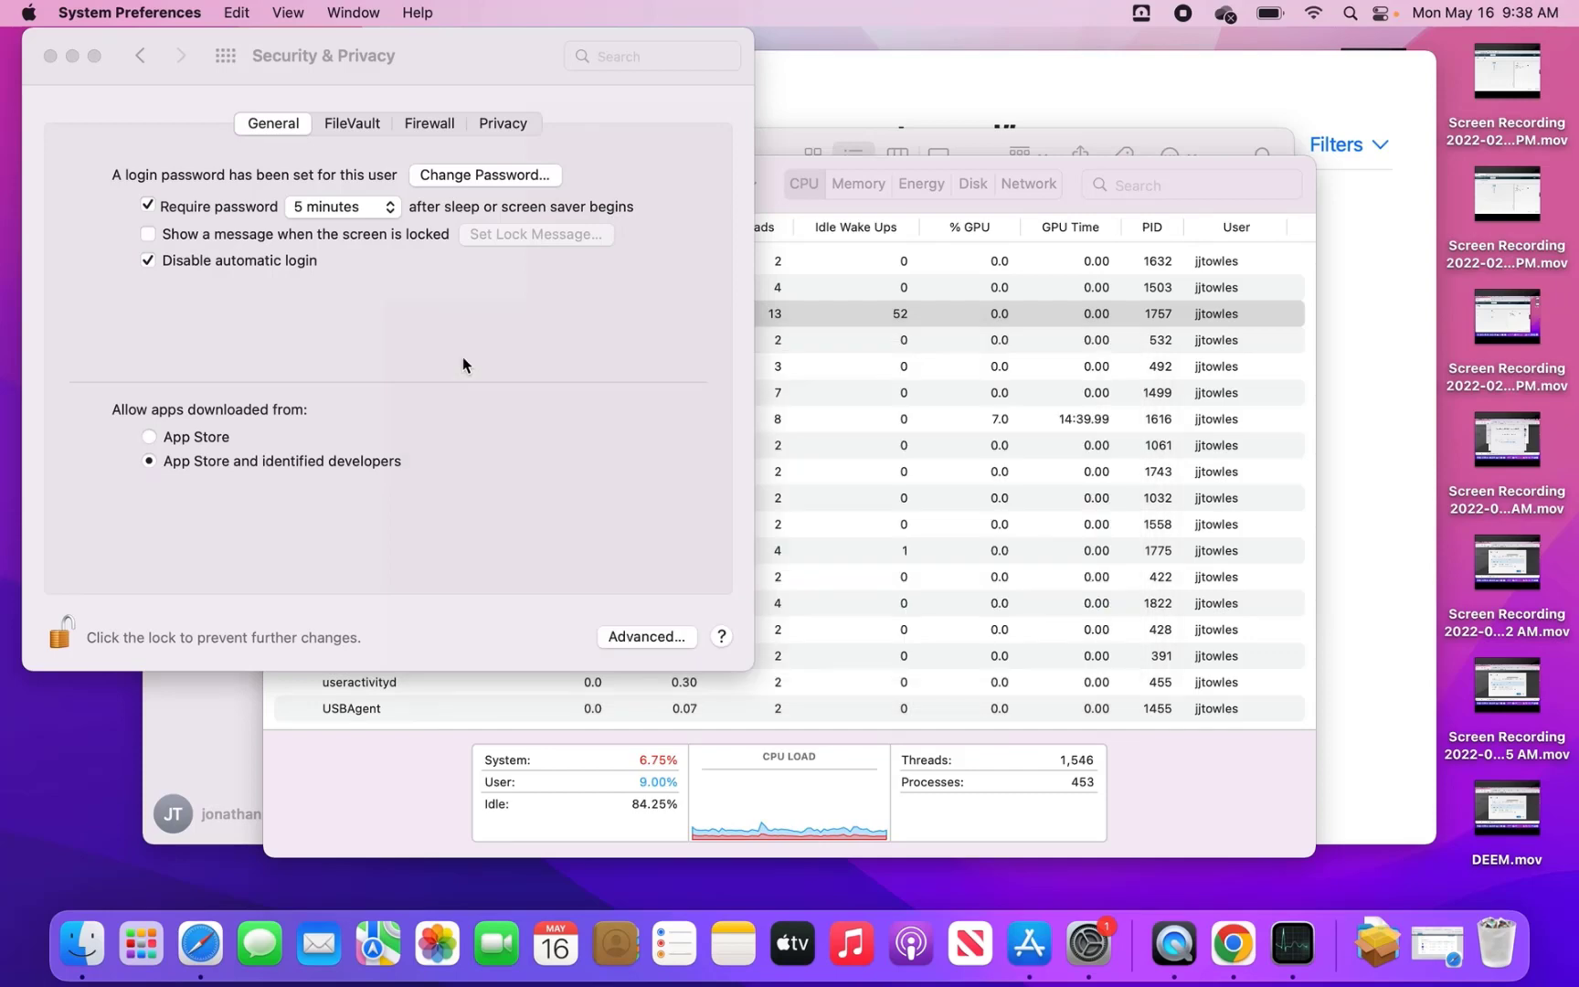
click(51, 56)
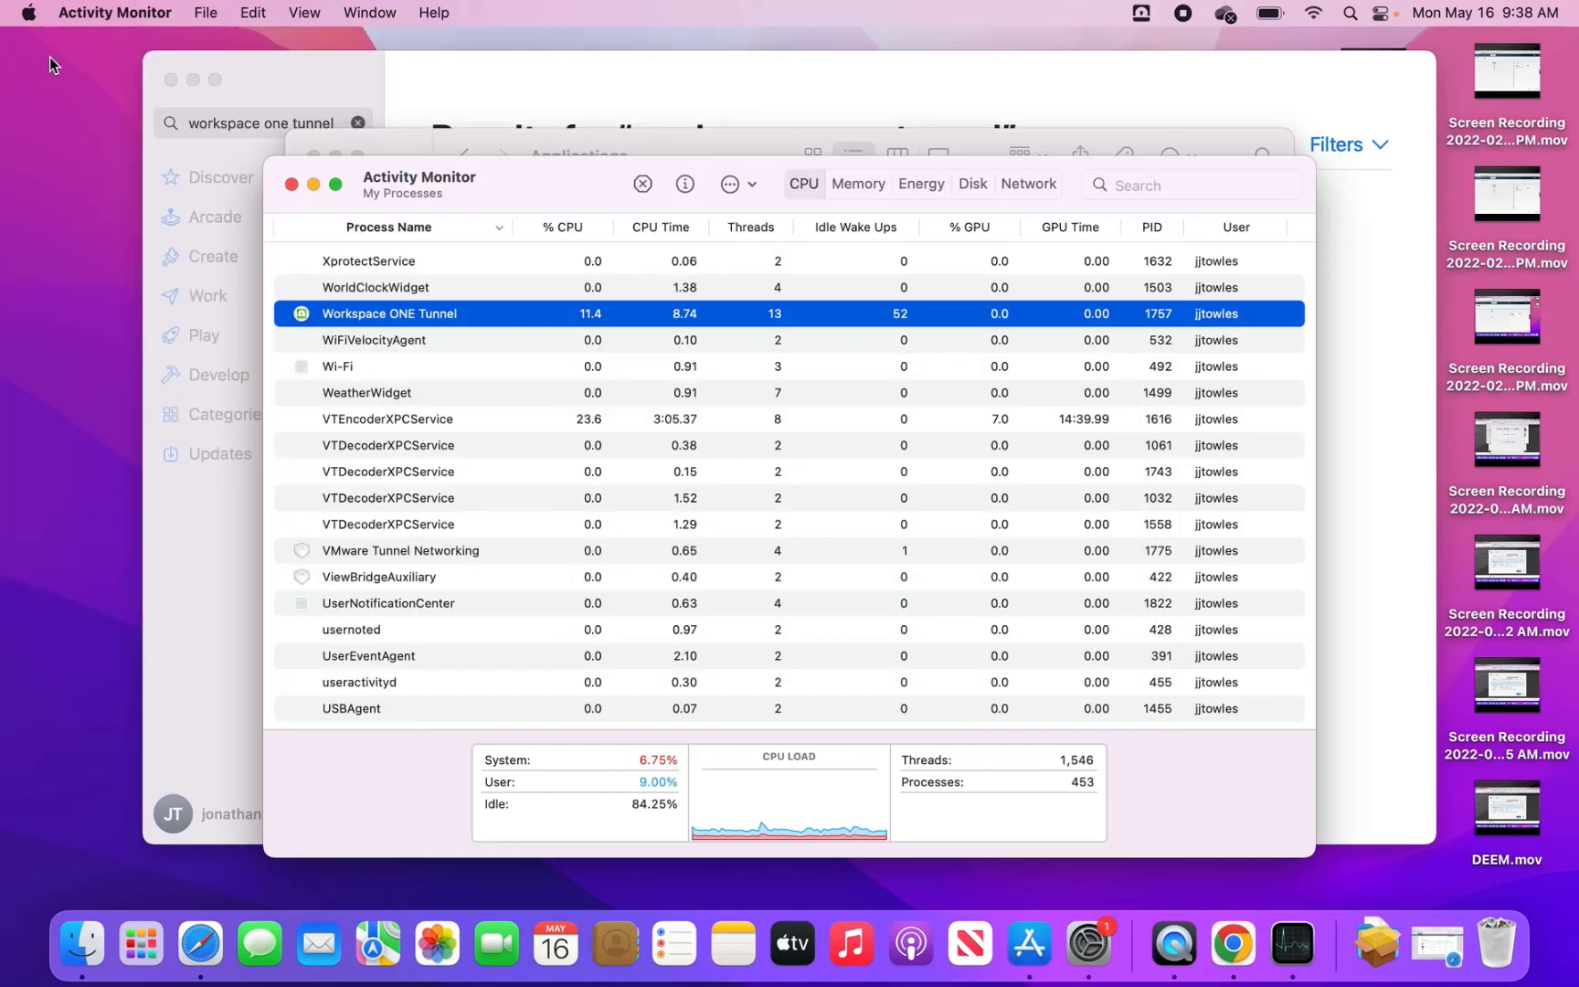
- Run the Audit Events report in Workspace ONE Access and inspect the AirWatch launch entry
click(203, 951)
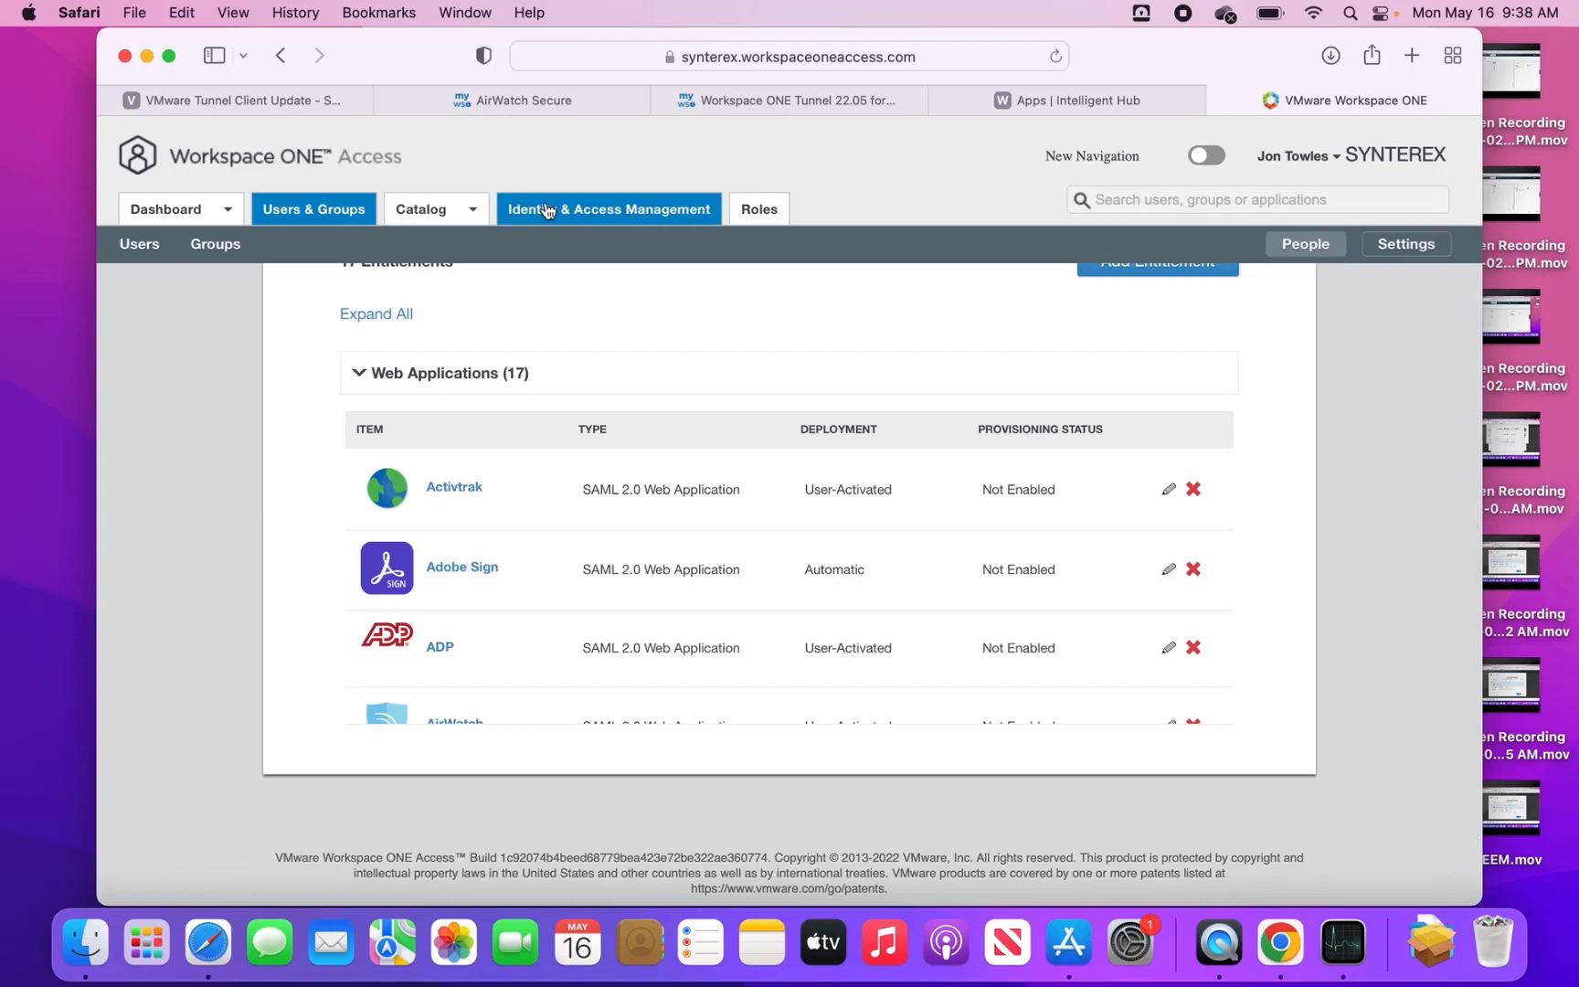
click(173, 206)
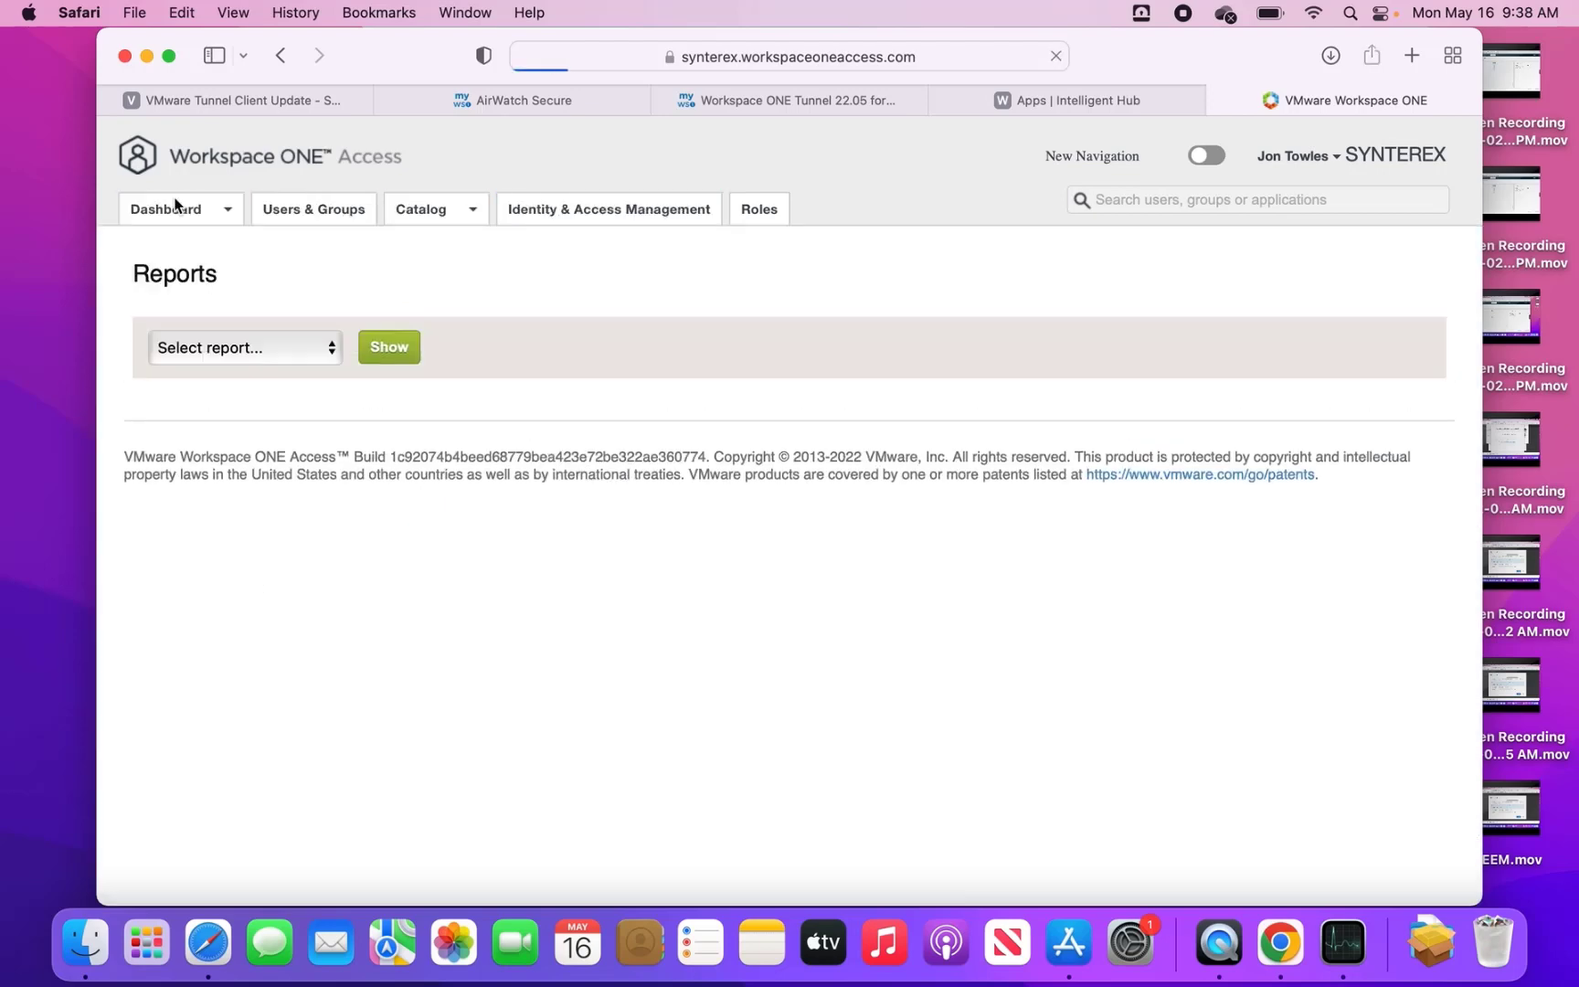
click(318, 359)
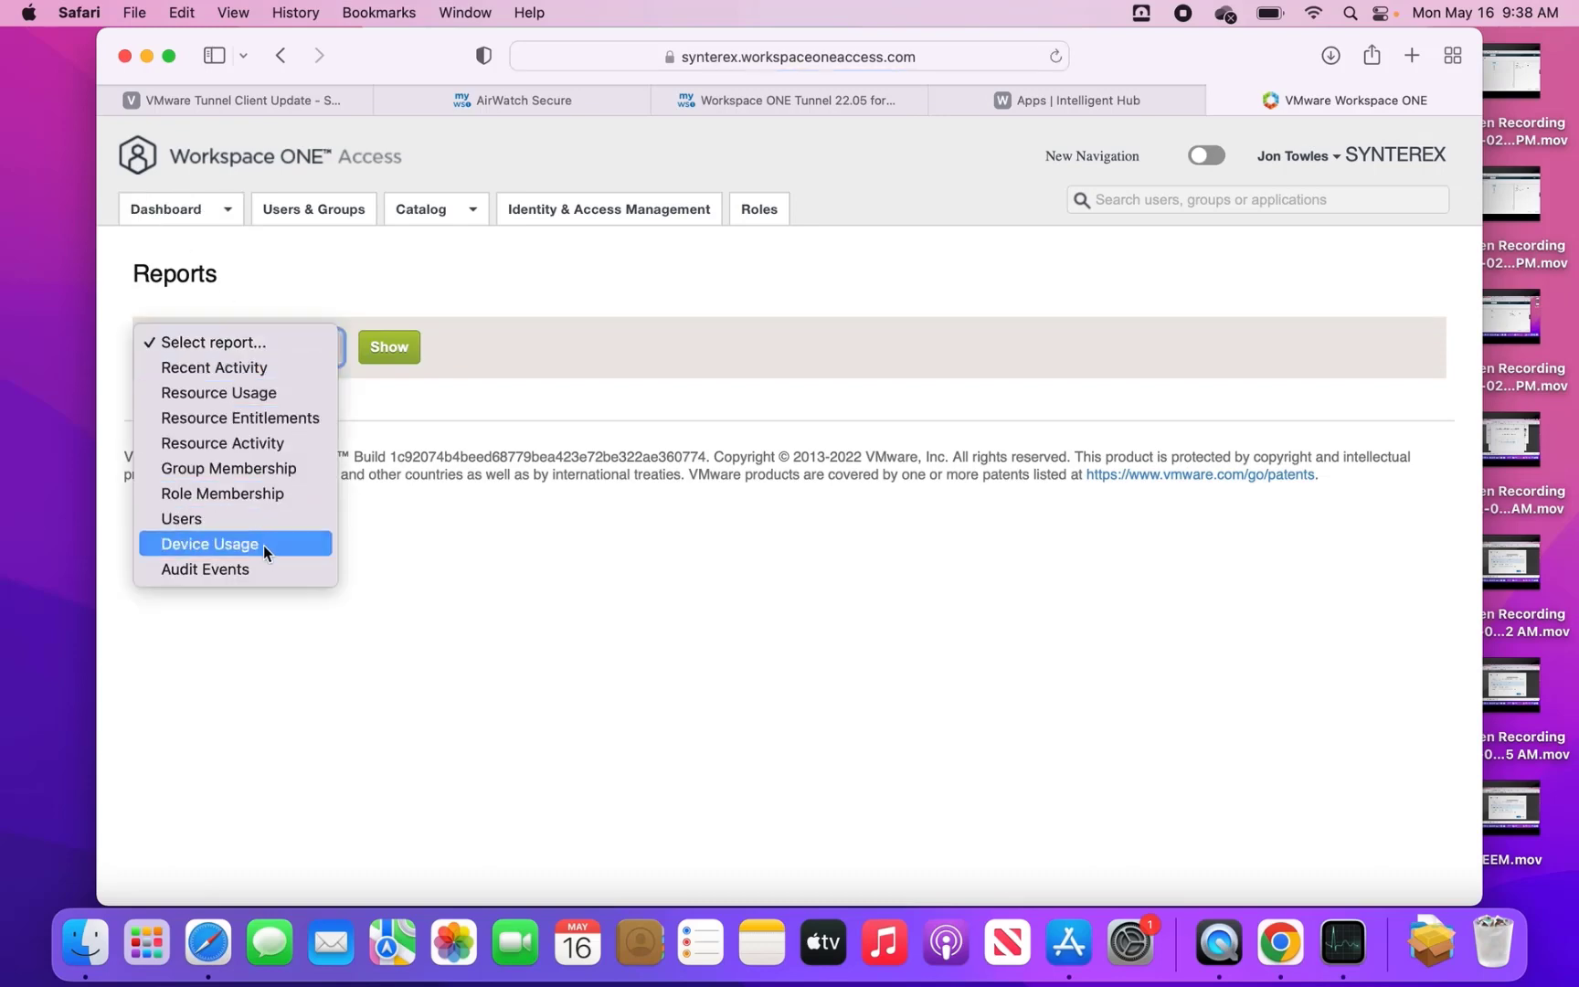
click(263, 568)
click(418, 388)
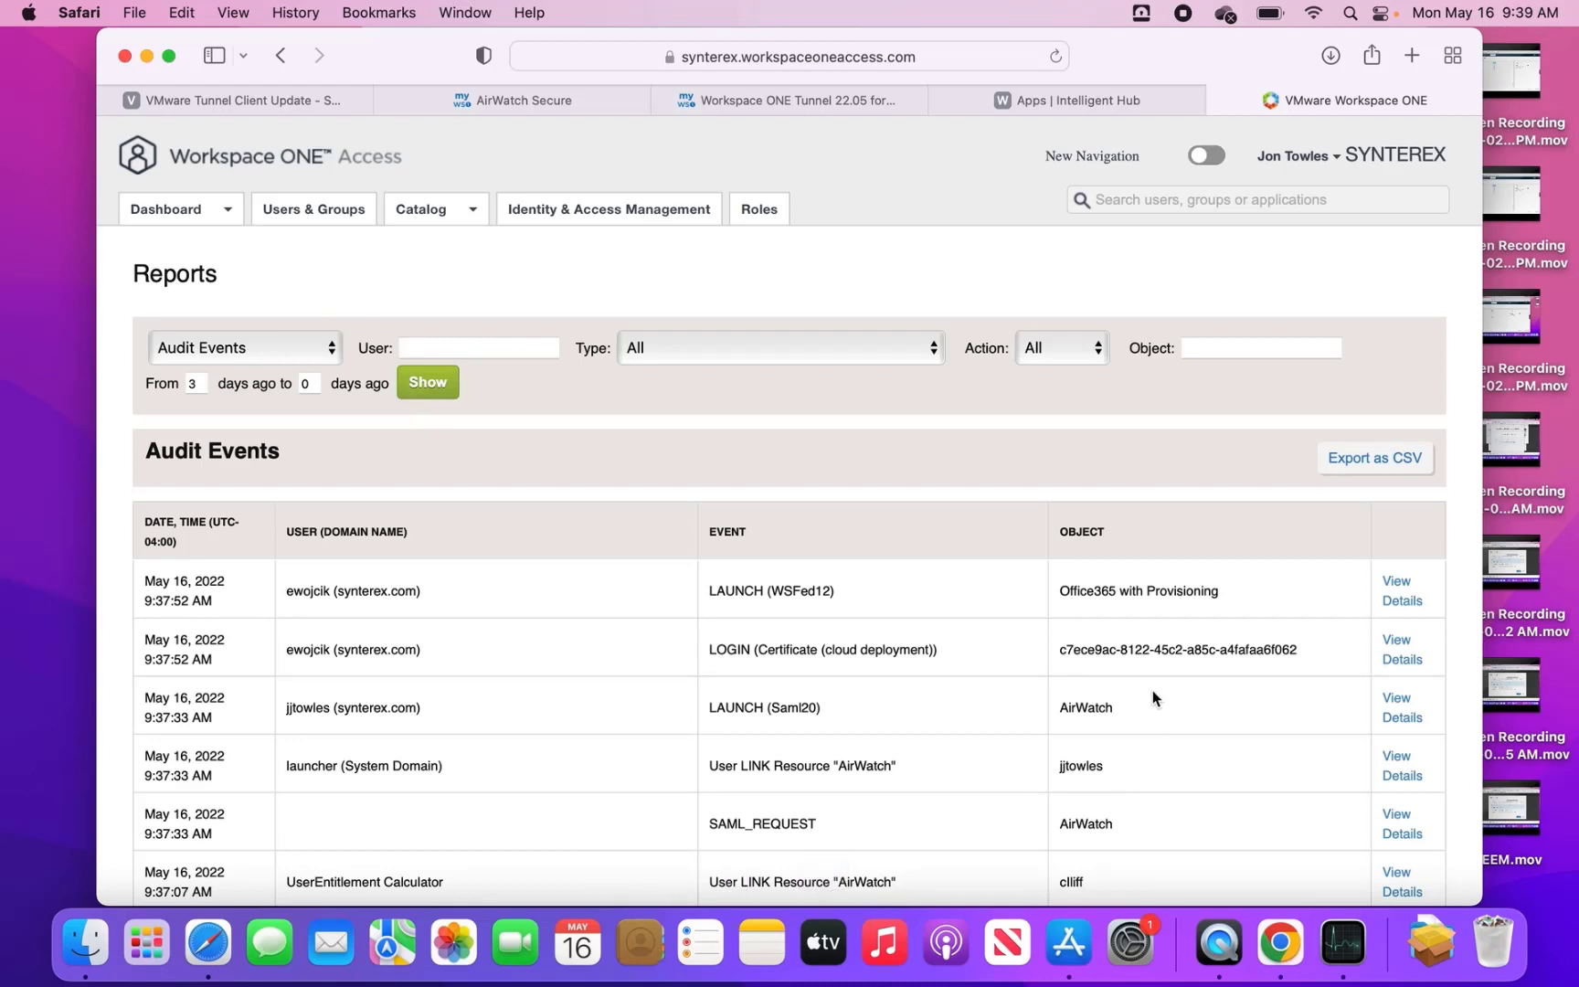
triple_click(1087, 712)
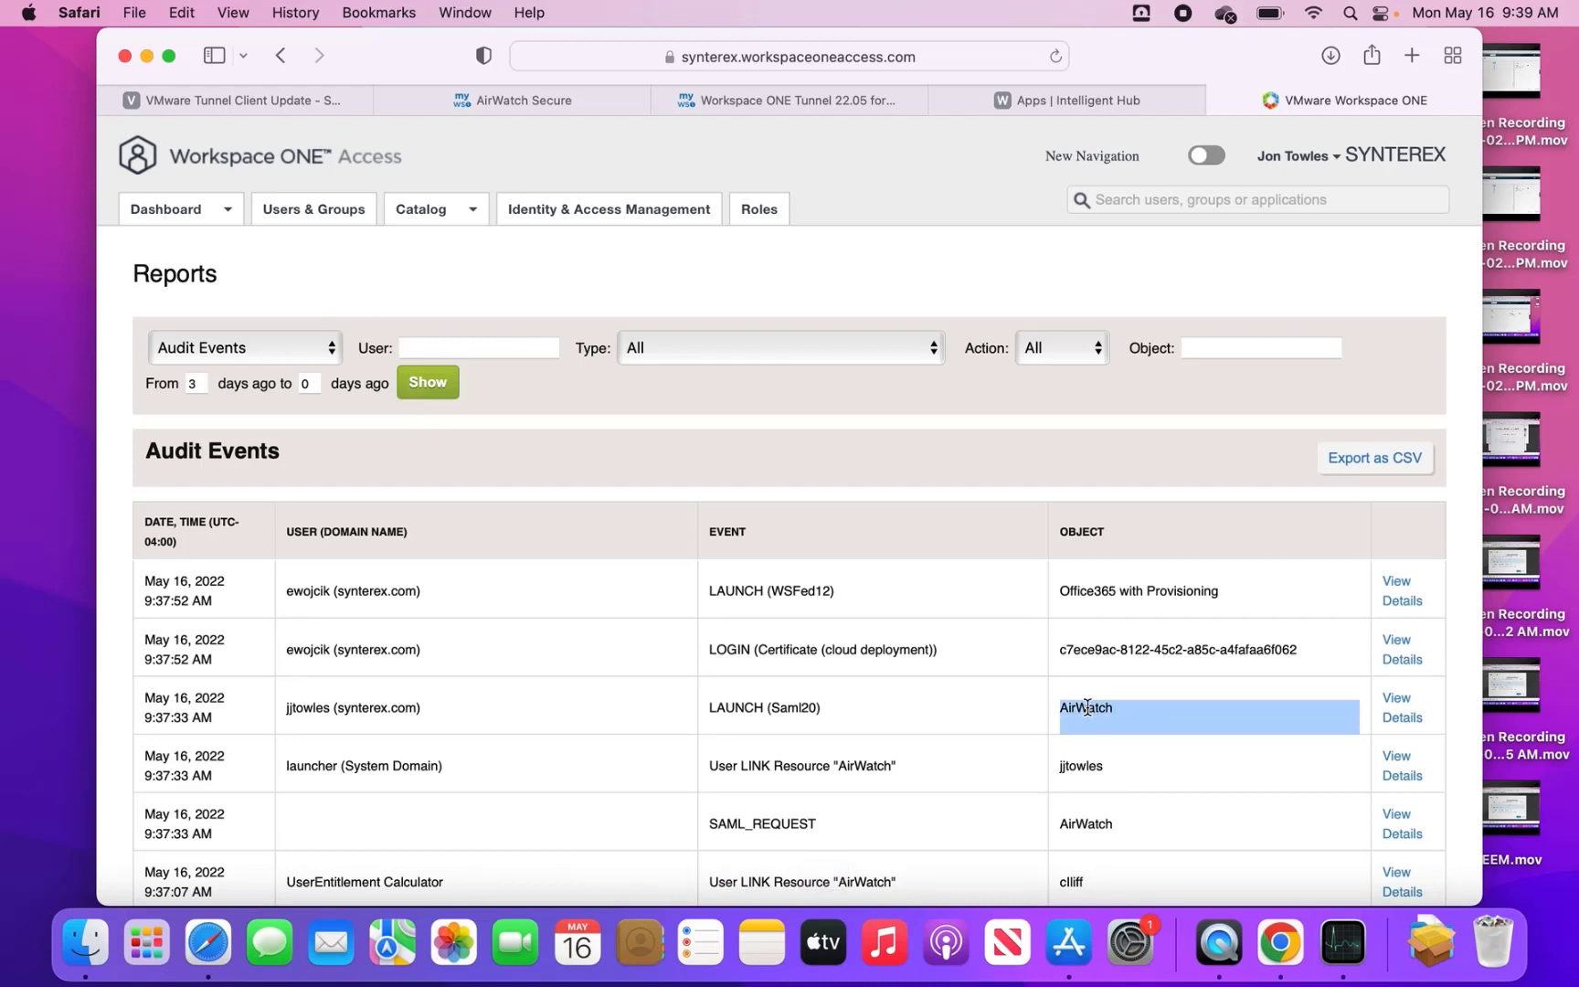
click(1096, 701)
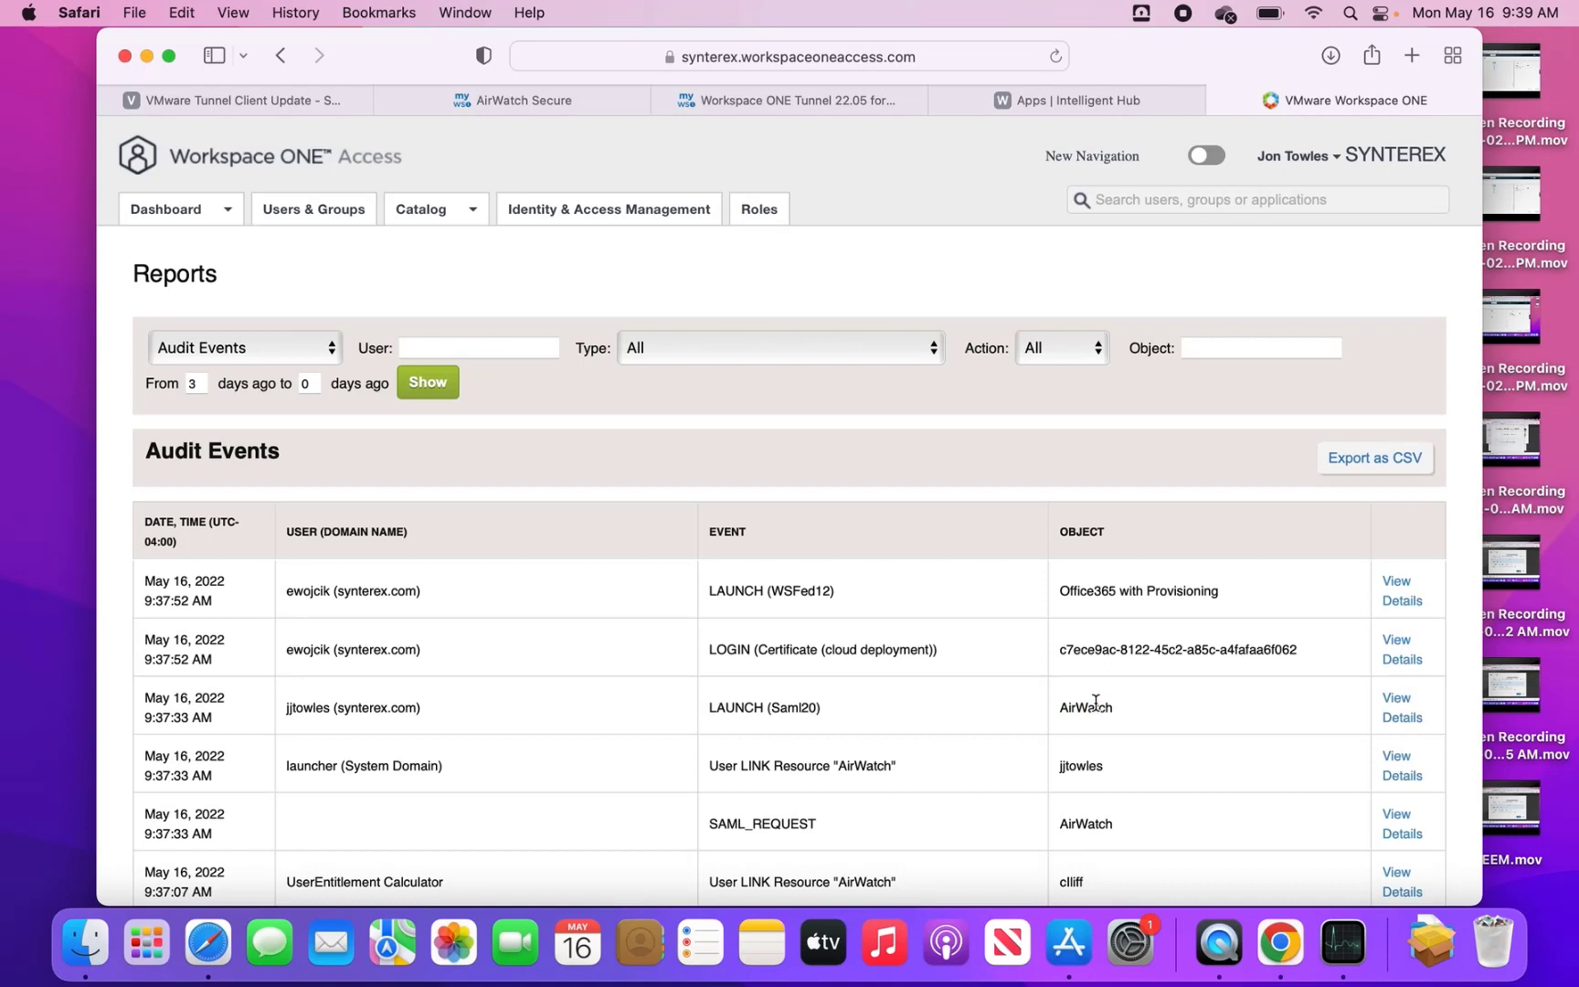